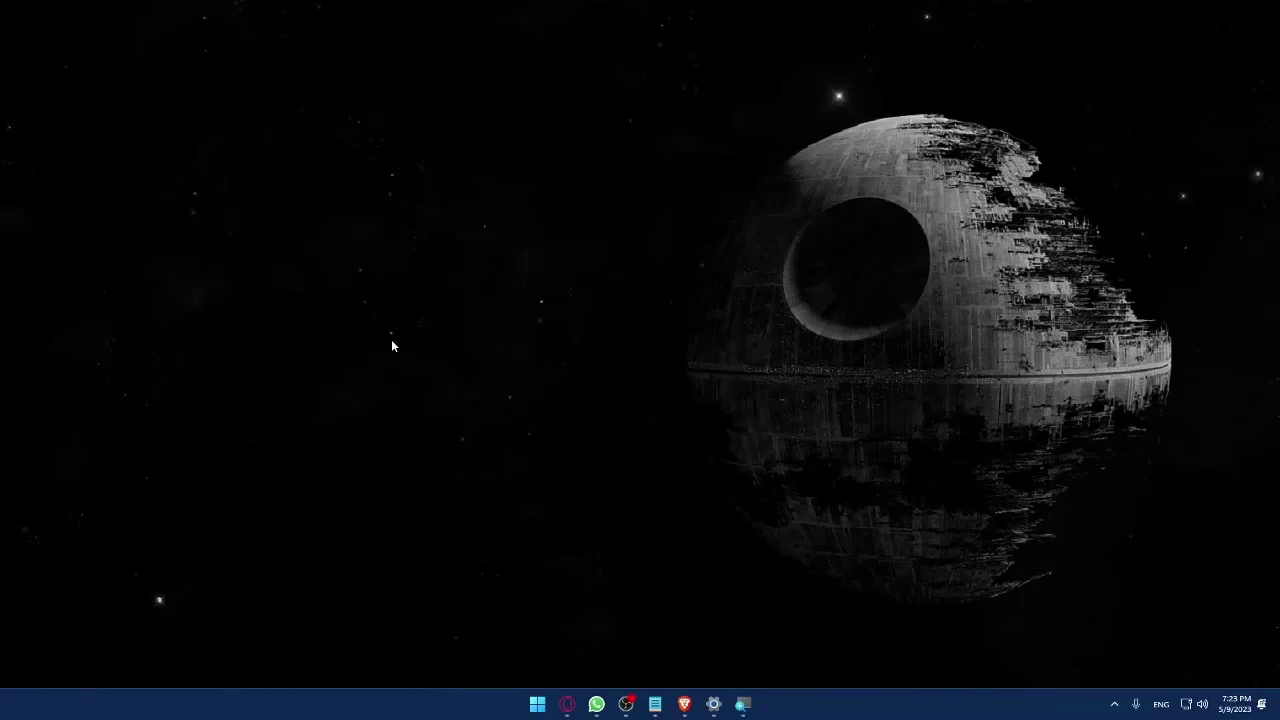
Launch Brave and load shopify.com
{"action": "left_click", "coordinate": [682, 706]}
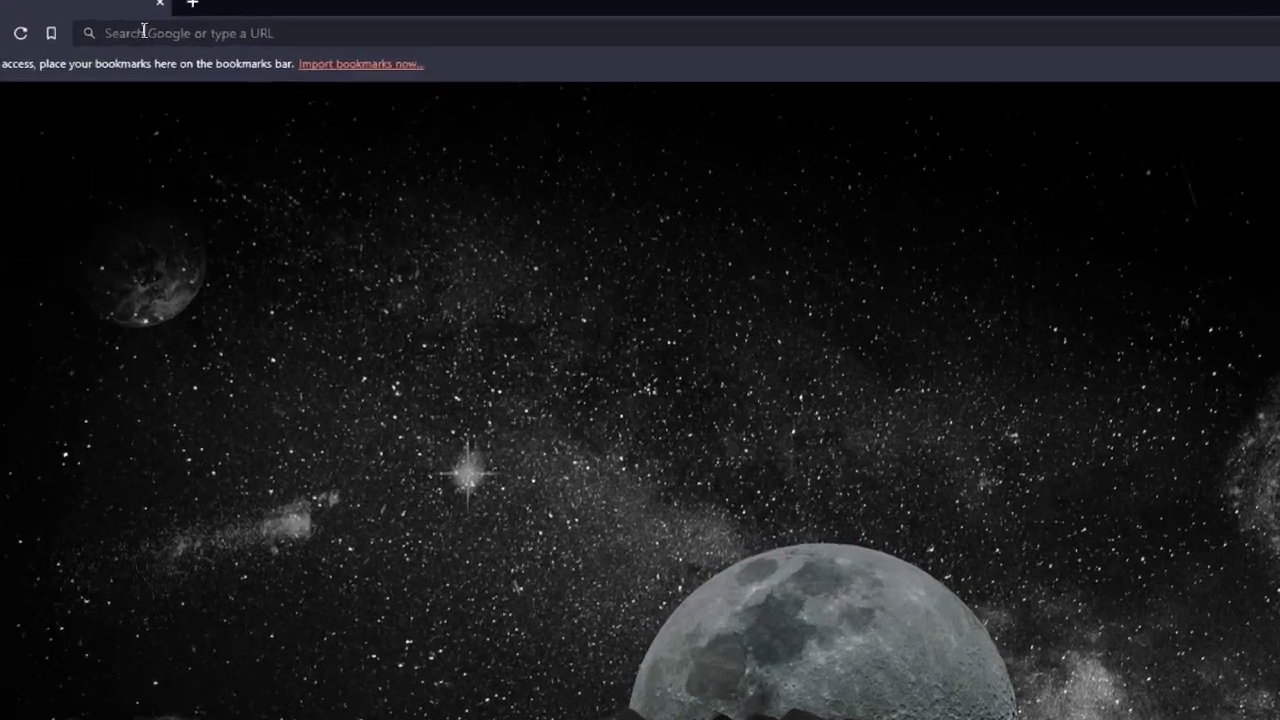
{"action": "left_click", "coordinate": [144, 31]}
{"action": "type", "text": "shopi"}
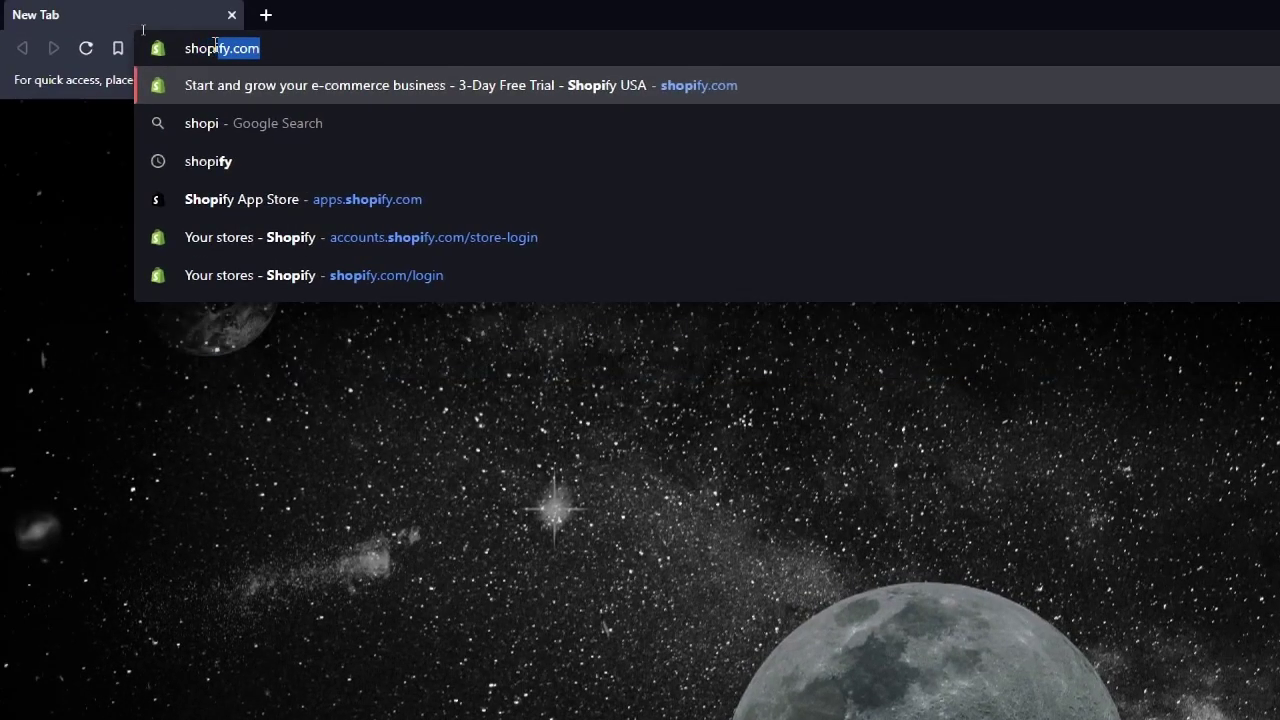
{"action": "type", "text": "fy.com"}
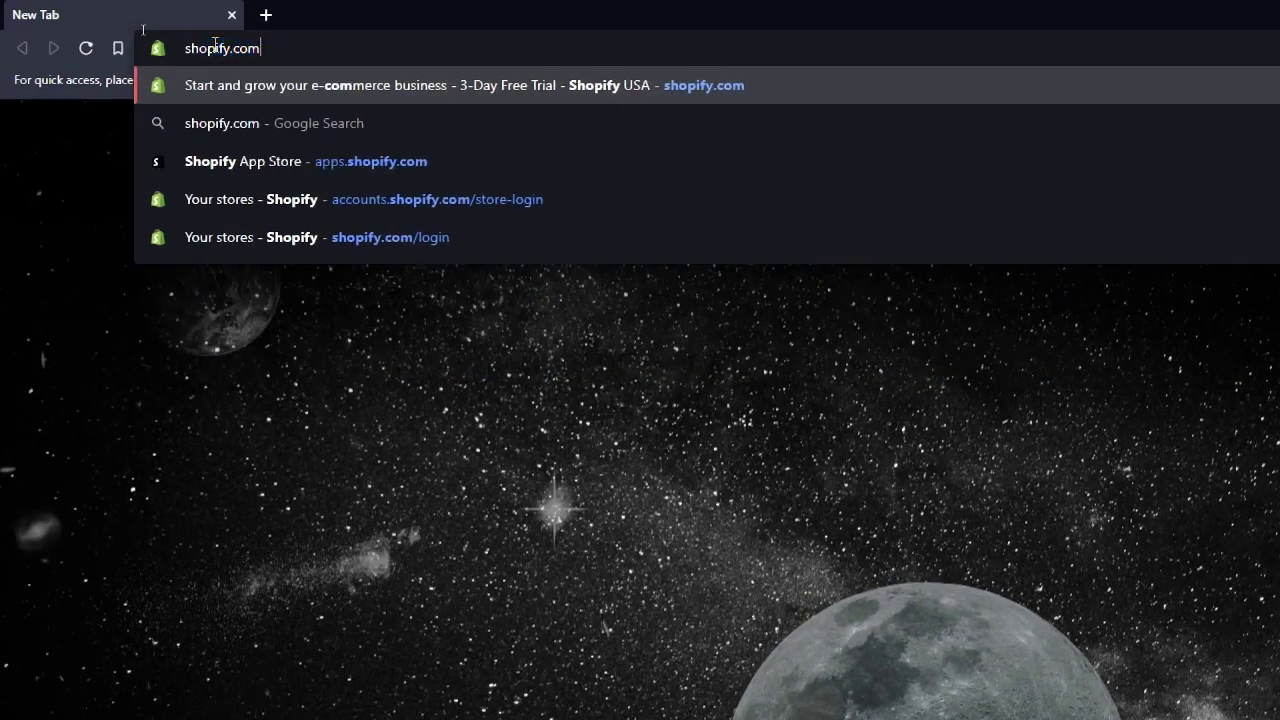
{"action": "key", "text": "Return"}
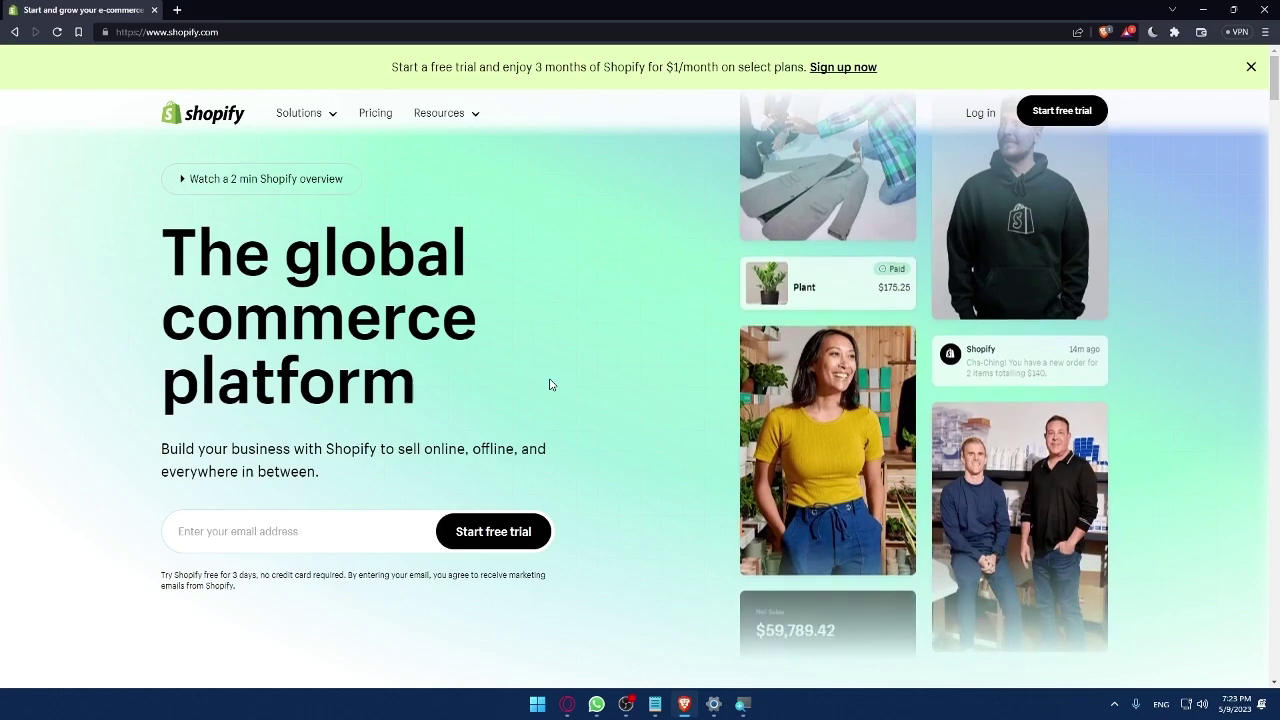
Open the Pricing page and check the Basic plan's $32 monthly price
{"action": "left_click", "coordinate": [378, 115]}
{"action": "scroll", "coordinate": [606, 326], "scroll_direction": "down", "scroll_amount": 5}
{"action": "scroll", "coordinate": [640, 285], "scroll_direction": "up", "scroll_amount": 3}
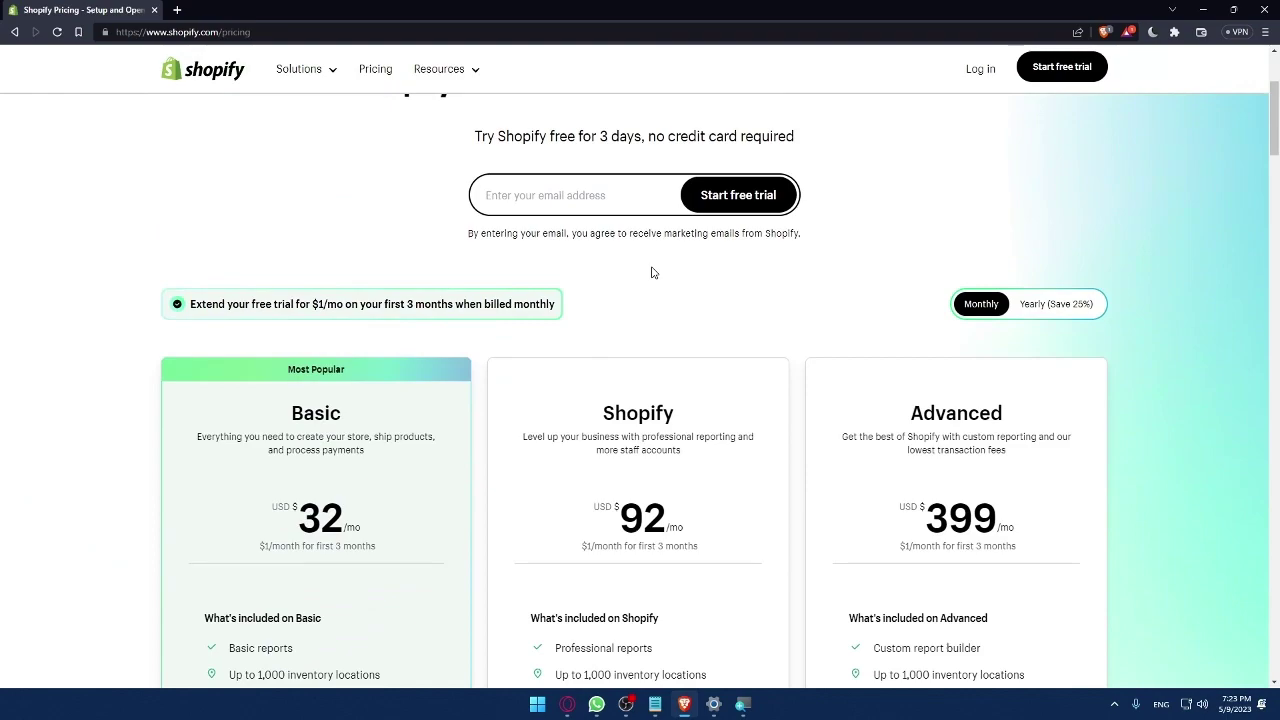
{"action": "scroll", "coordinate": [431, 163], "scroll_direction": "down", "scroll_amount": 2}
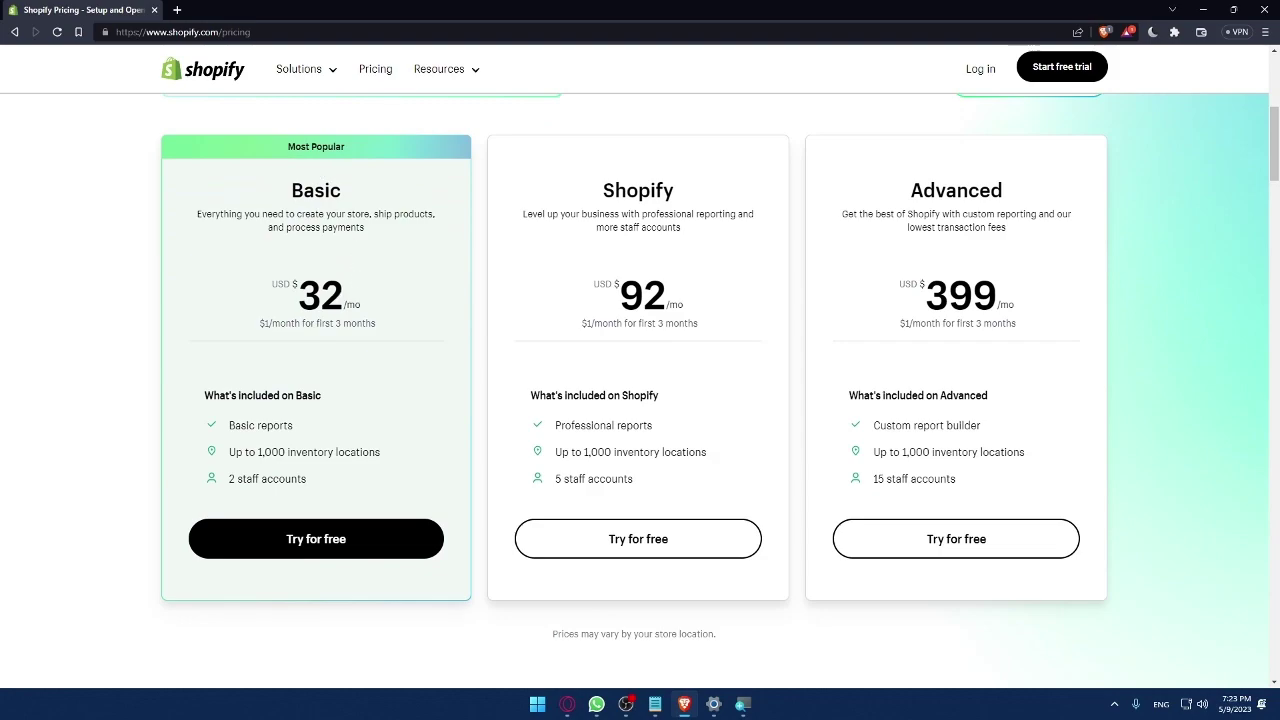
{"action": "double_click", "coordinate": [323, 289]}
{"action": "left_click", "coordinate": [414, 285]}
{"action": "scroll", "coordinate": [414, 285], "scroll_direction": "up", "scroll_amount": 2}
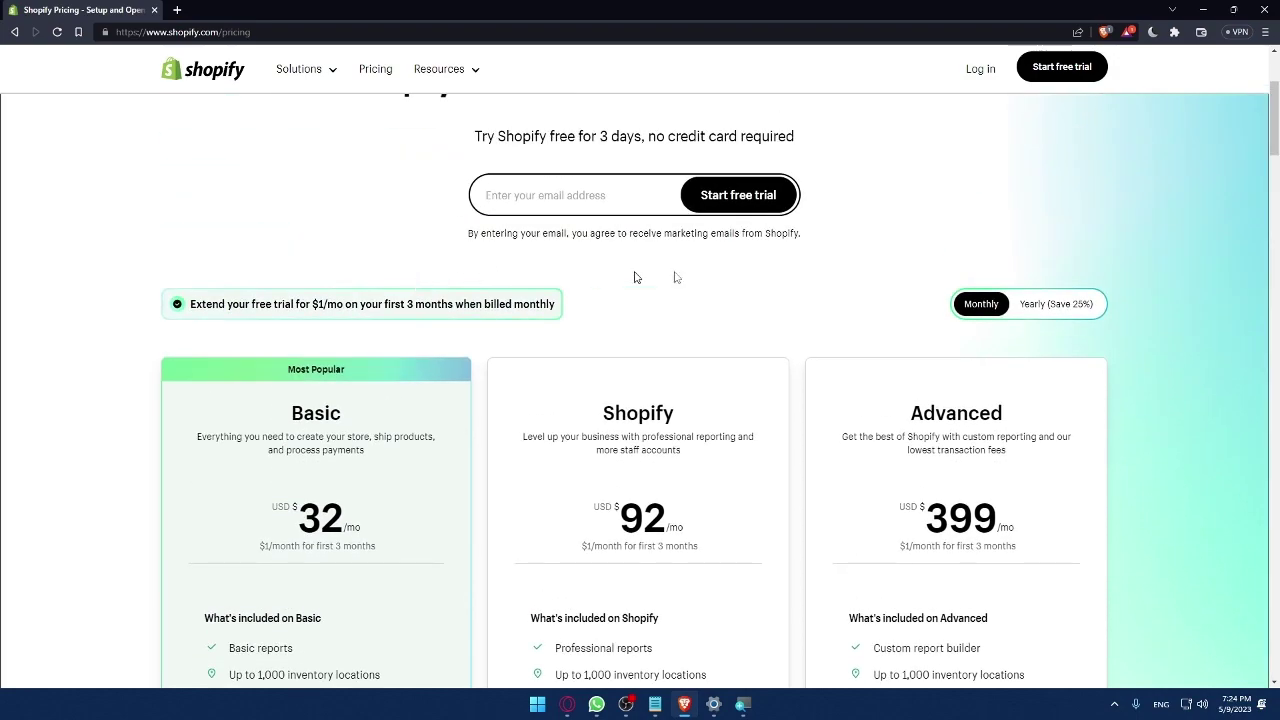
Switch to yearly billing and check the Basic plan's $24 yearly price
{"action": "left_click", "coordinate": [1066, 308]}
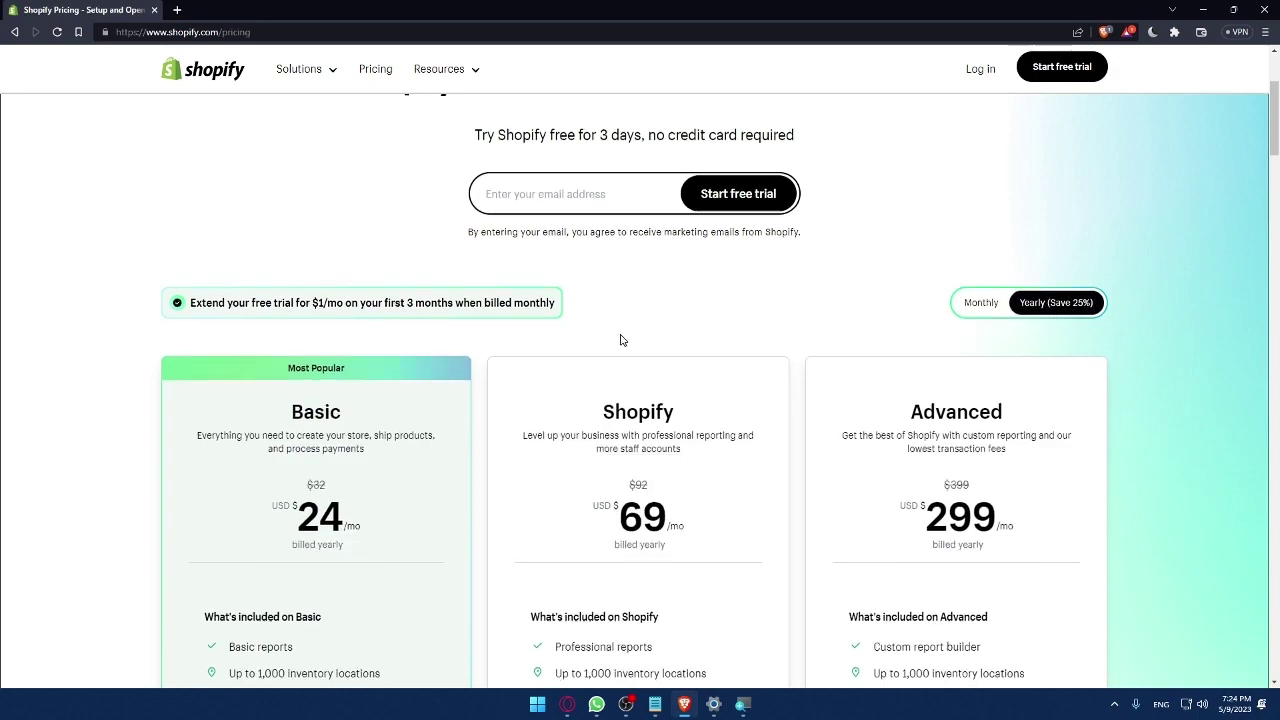
{"action": "scroll", "coordinate": [620, 340], "scroll_direction": "down", "scroll_amount": 1}
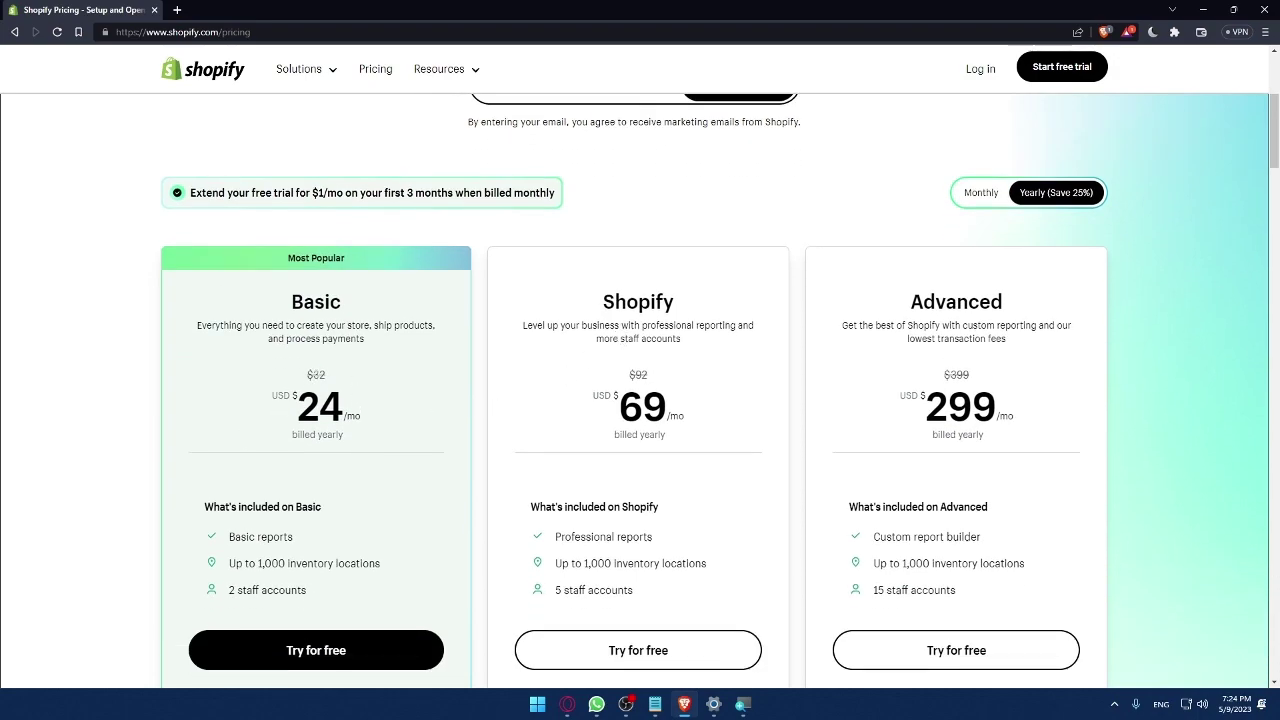
{"action": "double_click", "coordinate": [346, 408]}
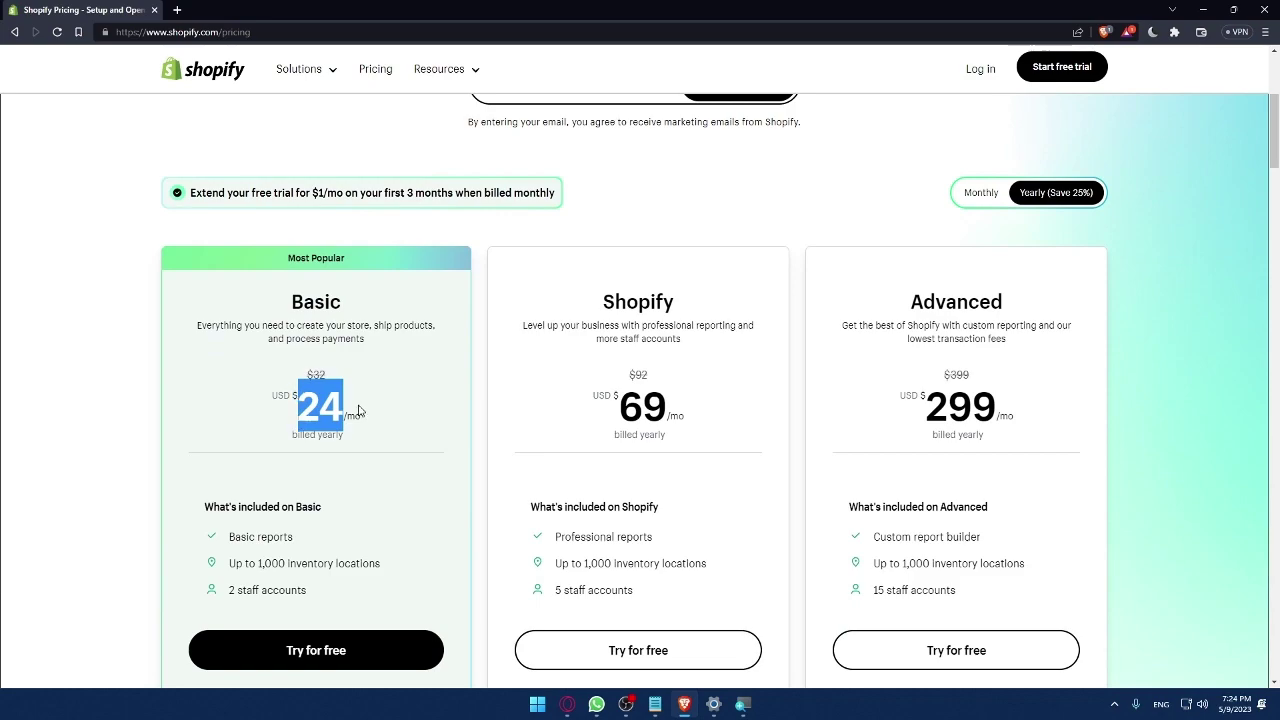
{"action": "left_click", "coordinate": [376, 400]}
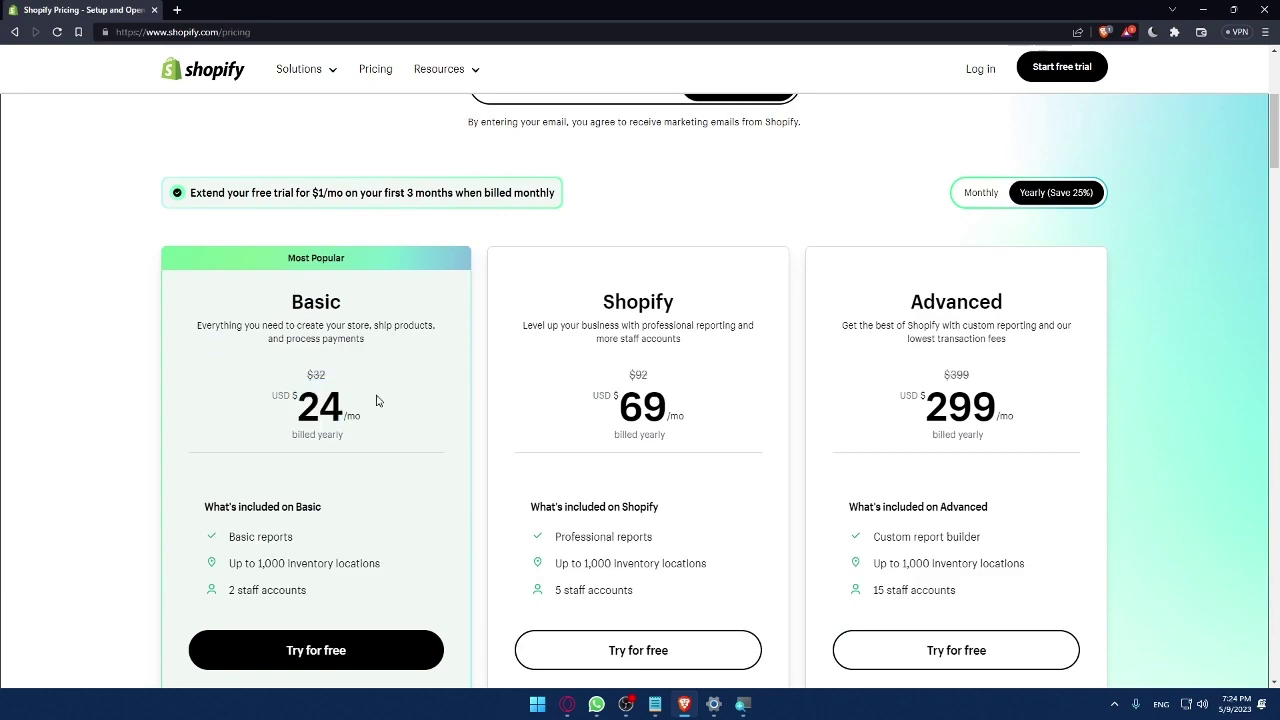
Switch back to monthly billing and review the Basic plan's feature lines
{"action": "left_click", "coordinate": [966, 196]}
{"action": "scroll", "coordinate": [569, 323], "scroll_direction": "down", "scroll_amount": 2}
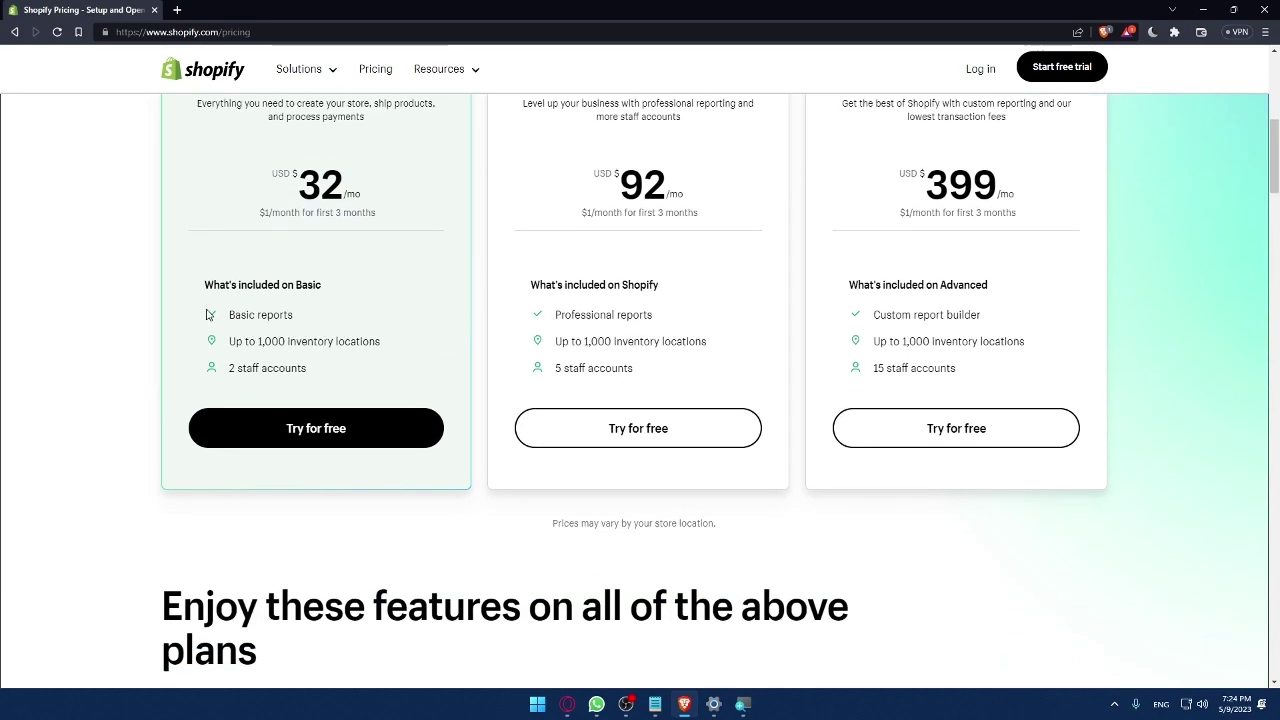
{"action": "left_click_drag", "start_coordinate": [210, 314], "coordinate": [314, 369]}
{"action": "left_click", "coordinate": [369, 374]}
{"action": "scroll", "coordinate": [654, 350], "scroll_direction": "up", "scroll_amount": 1}
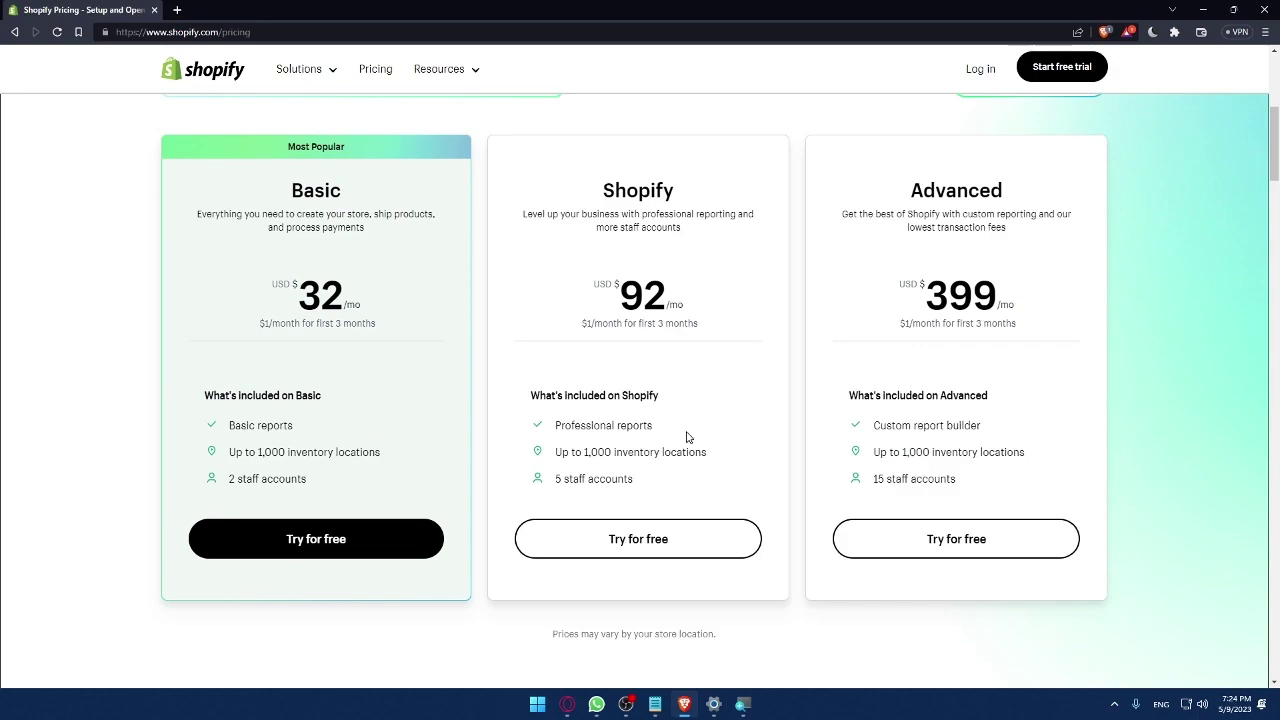
{"action": "scroll", "coordinate": [687, 437], "scroll_direction": "down", "scroll_amount": 7}
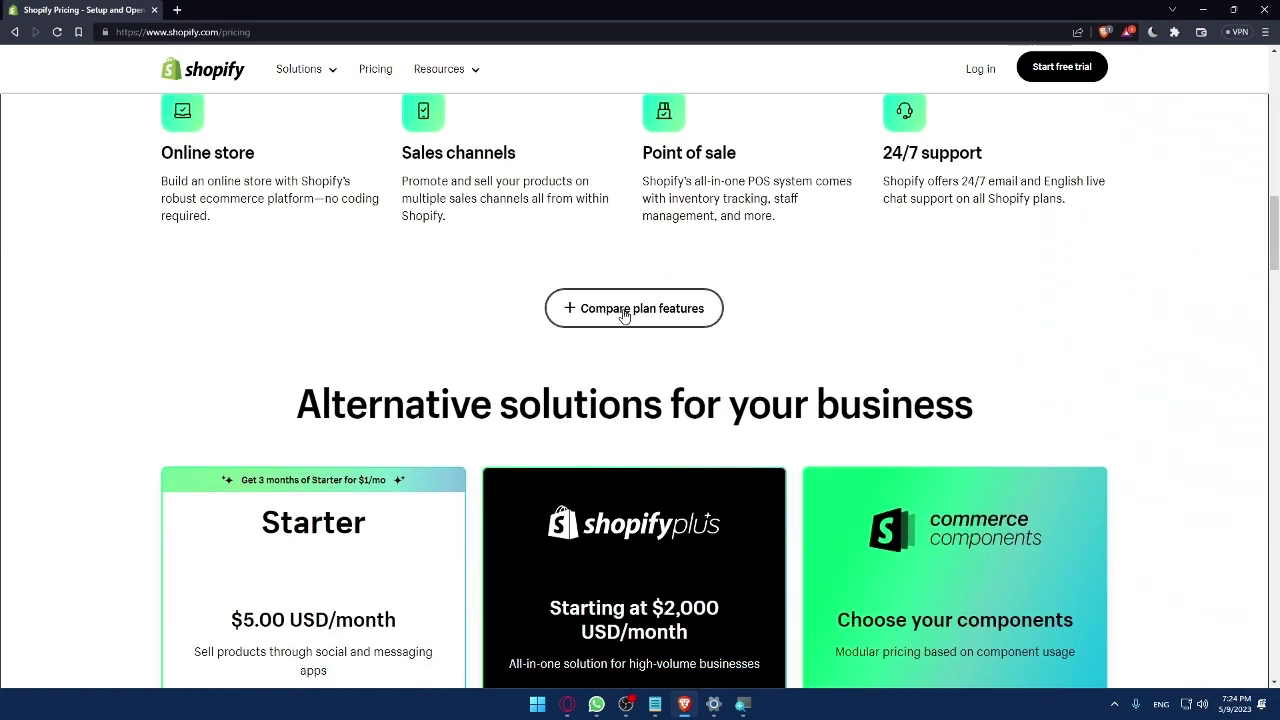
Expand 'Compare plan features' and scroll down to Starter, Shopify Plus and Commerce Components
{"action": "left_click", "coordinate": [624, 312]}
{"action": "scroll", "coordinate": [611, 334], "scroll_direction": "down", "scroll_amount": 3}
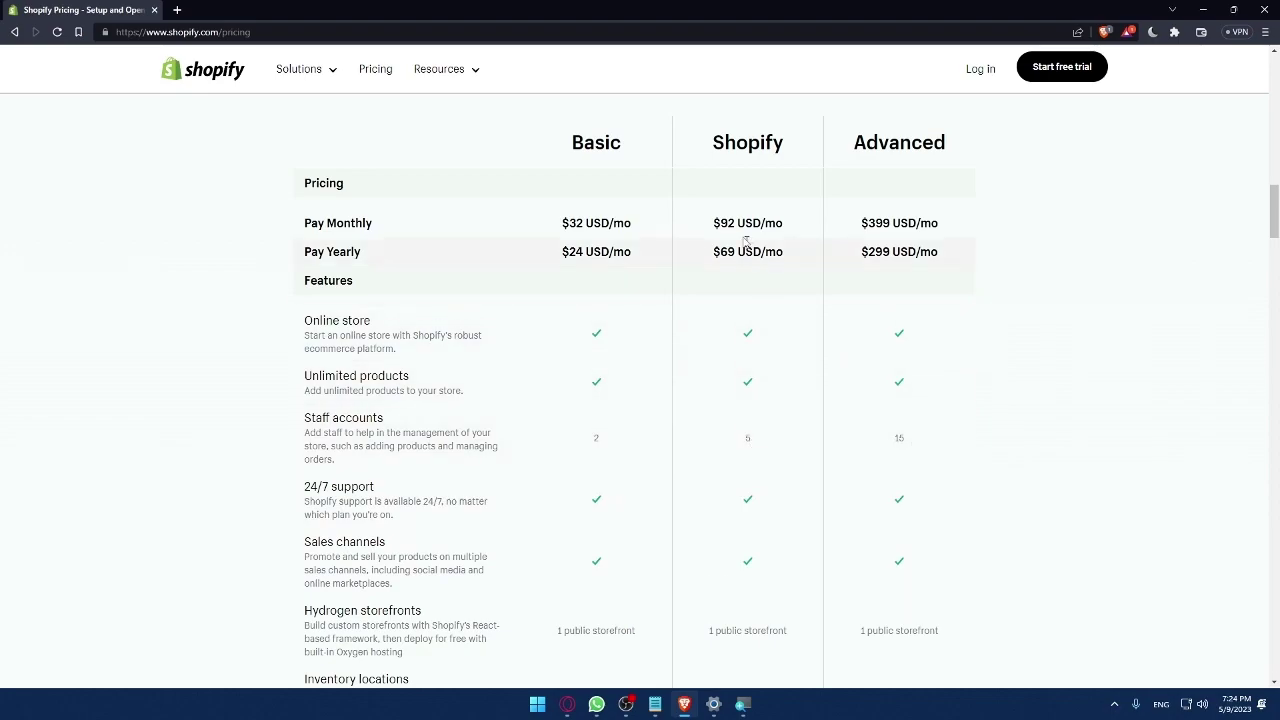
{"action": "scroll", "coordinate": [630, 369], "scroll_direction": "down", "scroll_amount": 3}
{"action": "scroll", "coordinate": [630, 369], "scroll_direction": "down", "scroll_amount": 12}
{"action": "scroll", "coordinate": [625, 357], "scroll_direction": "down", "scroll_amount": 4}
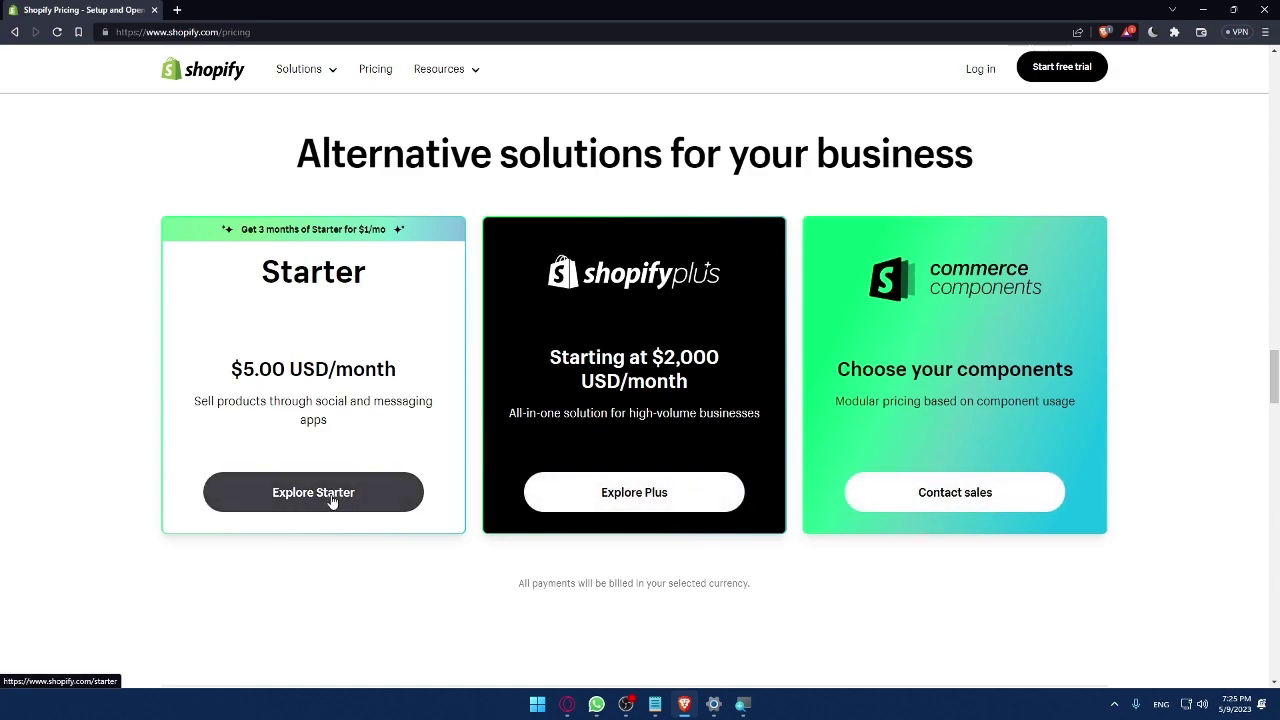
From the Shopify home page, start the free trial with a new account via 'Get started'
{"action": "left_click", "coordinate": [203, 73]}
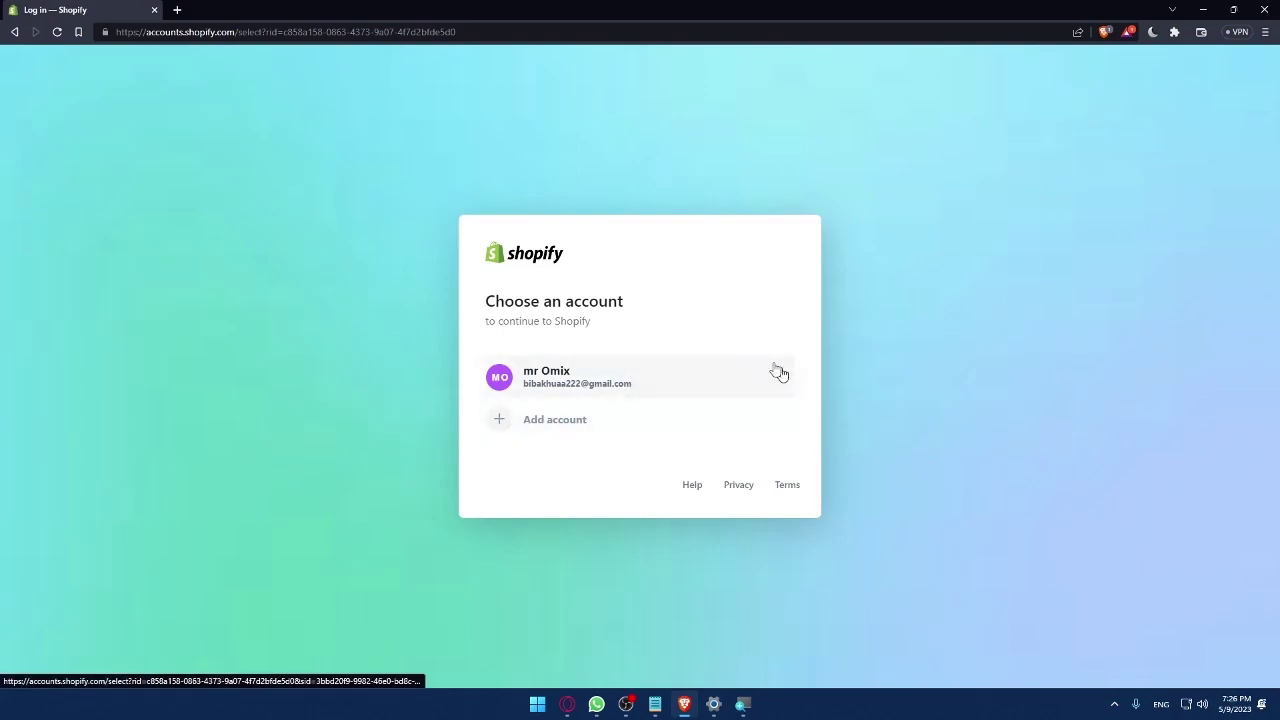
{"action": "left_click", "coordinate": [563, 421]}
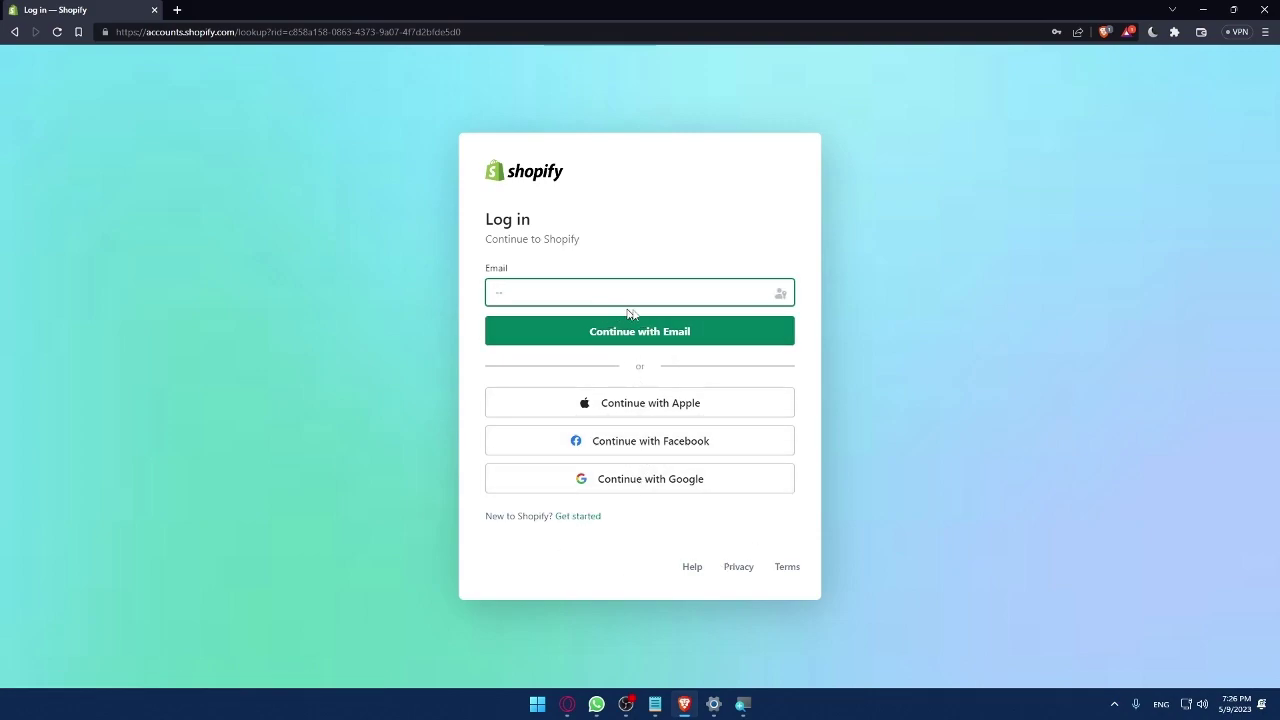
{"action": "left_click", "coordinate": [1036, 349]}
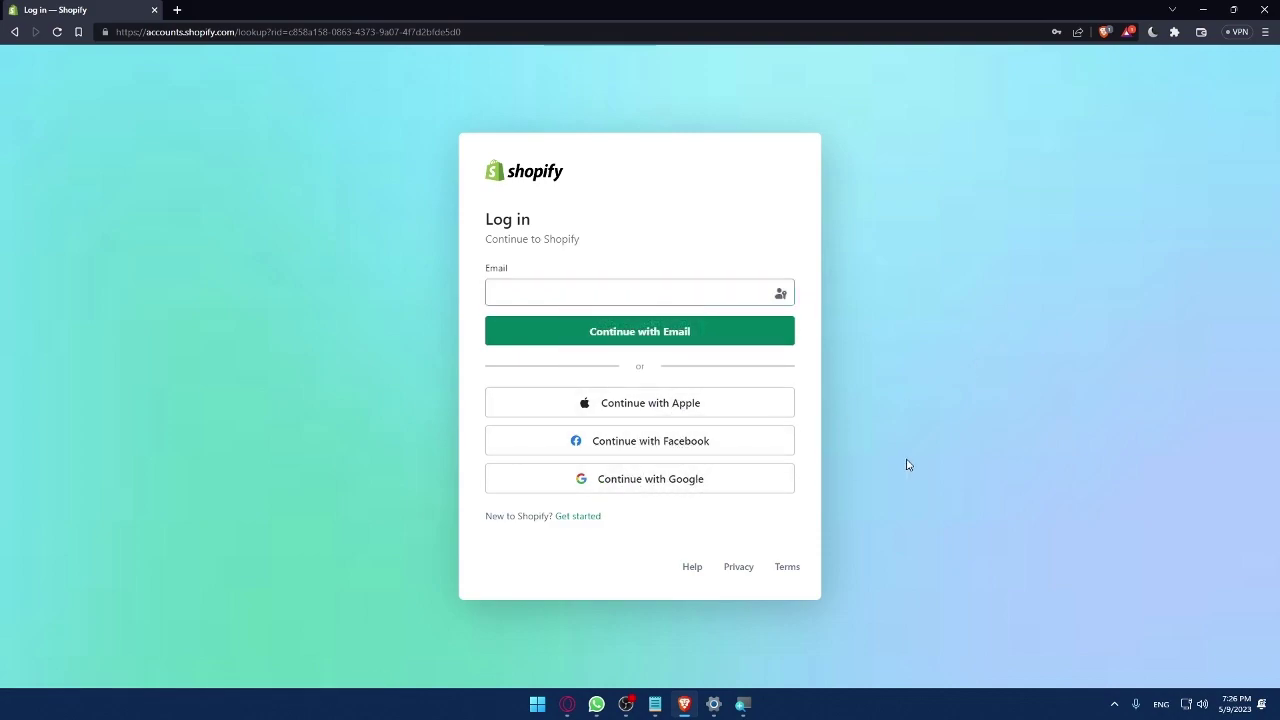
{"action": "left_click", "coordinate": [580, 519]}
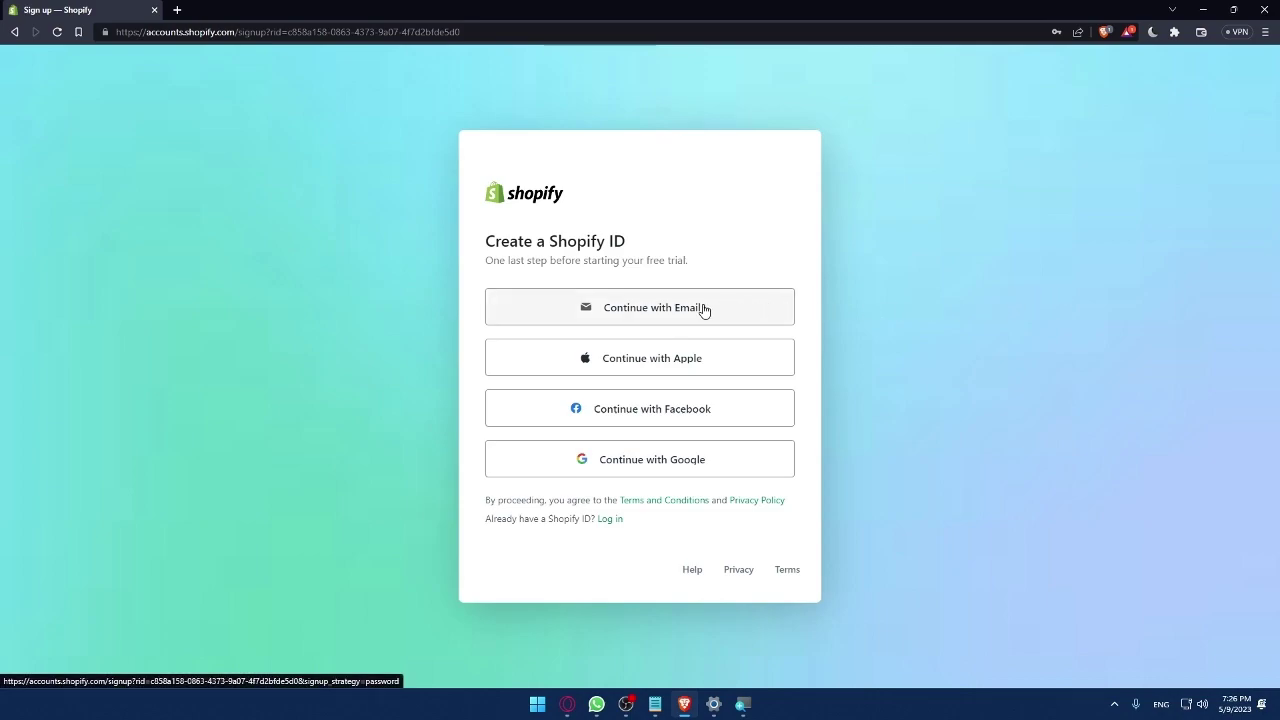
Sign up with a Google account, skip all setup questions, and confirm Morocco as location
{"action": "left_click", "coordinate": [662, 470]}
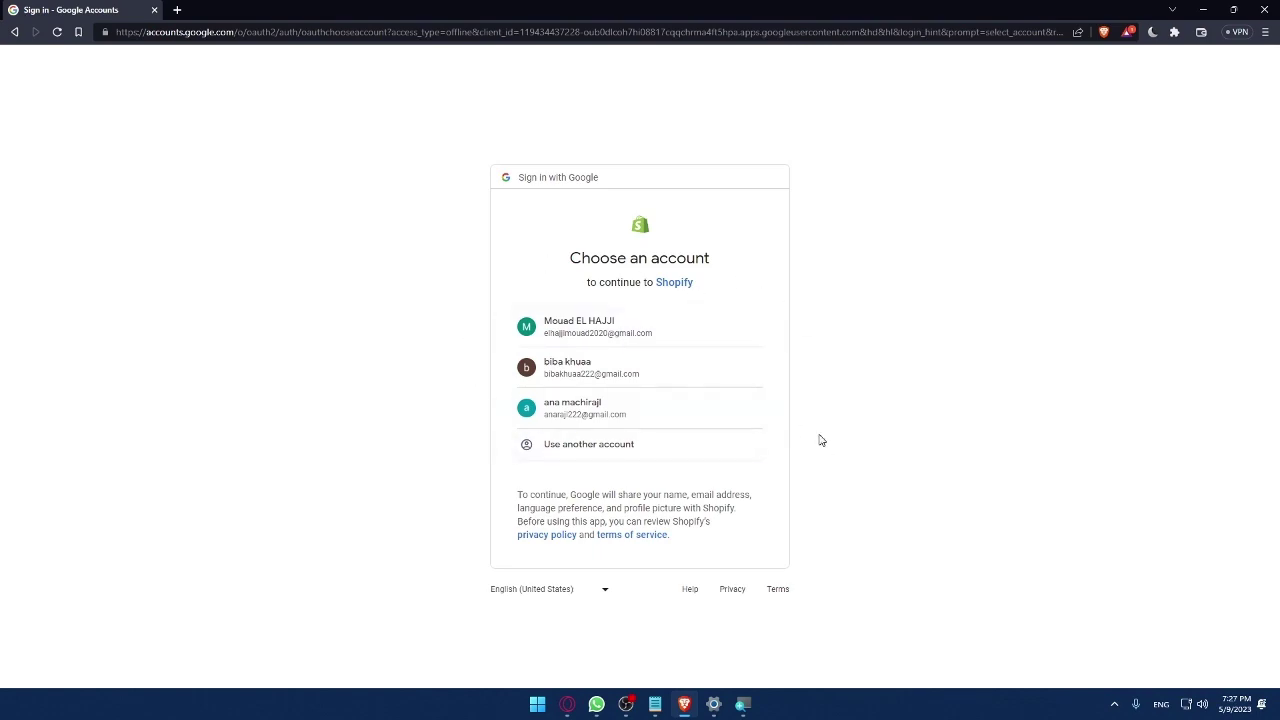
{"action": "left_click", "coordinate": [614, 413]}
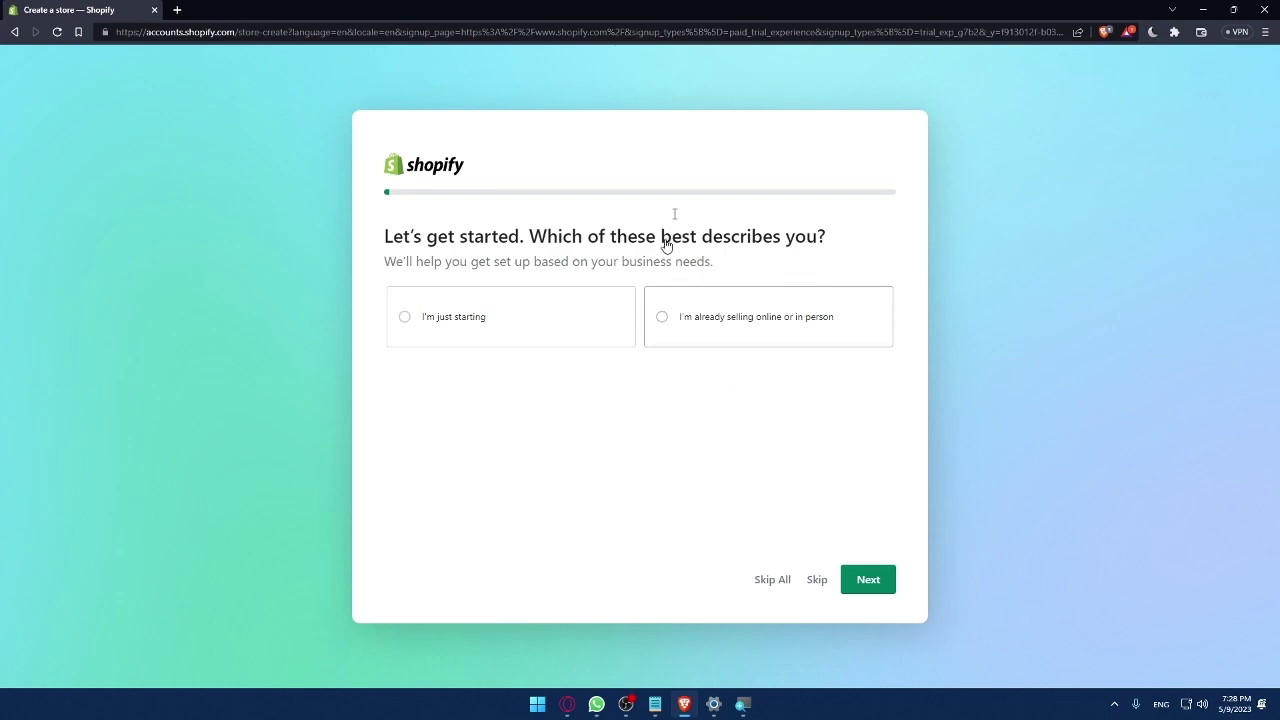
{"action": "left_click", "coordinate": [784, 579]}
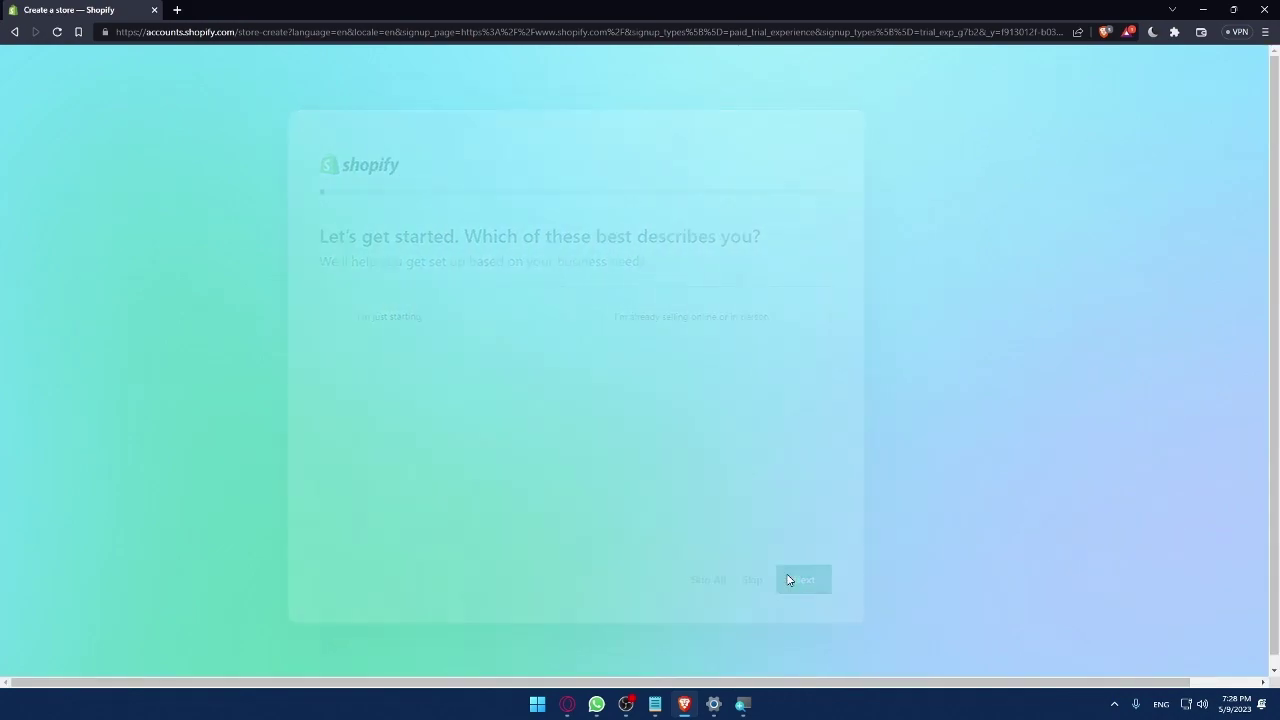
{"action": "left_click", "coordinate": [628, 427]}
{"action": "left_click", "coordinate": [628, 427]}
{"action": "left_click", "coordinate": [748, 477]}
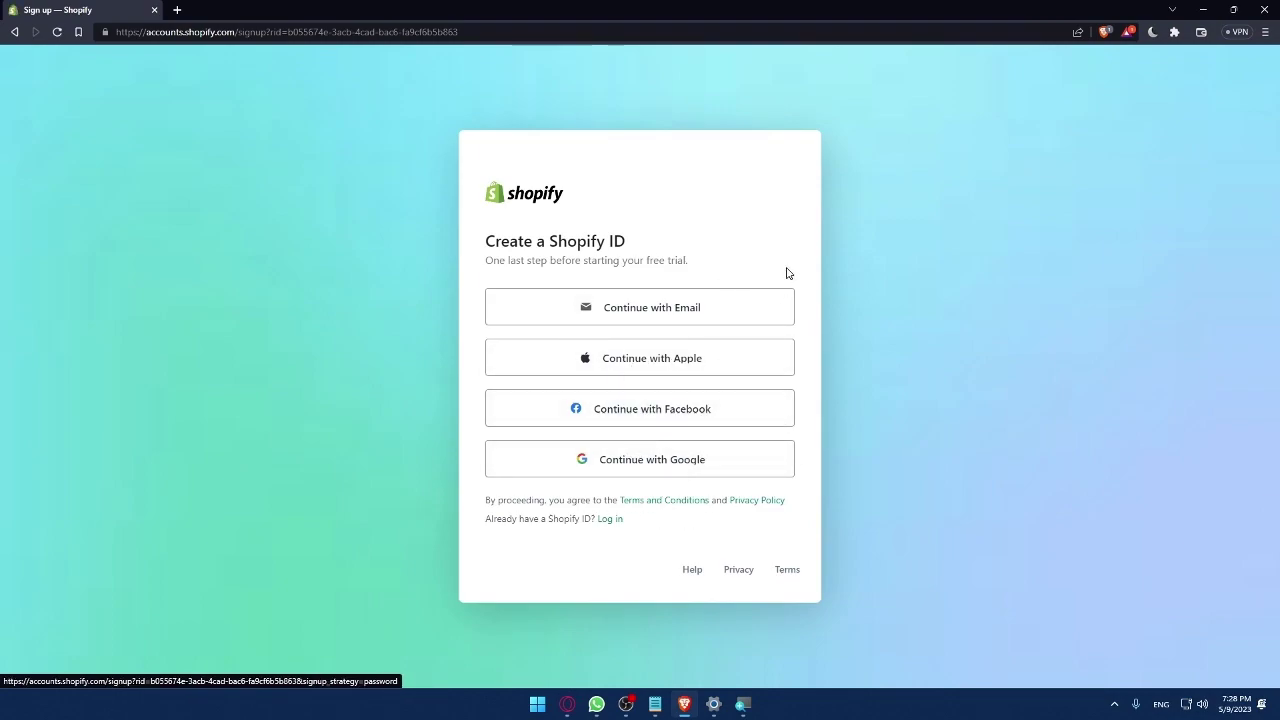
Create the Shopify ID with a new email address, correcting the '.cpm' typo to '.com', and a password
{"action": "left_click", "coordinate": [751, 307]}
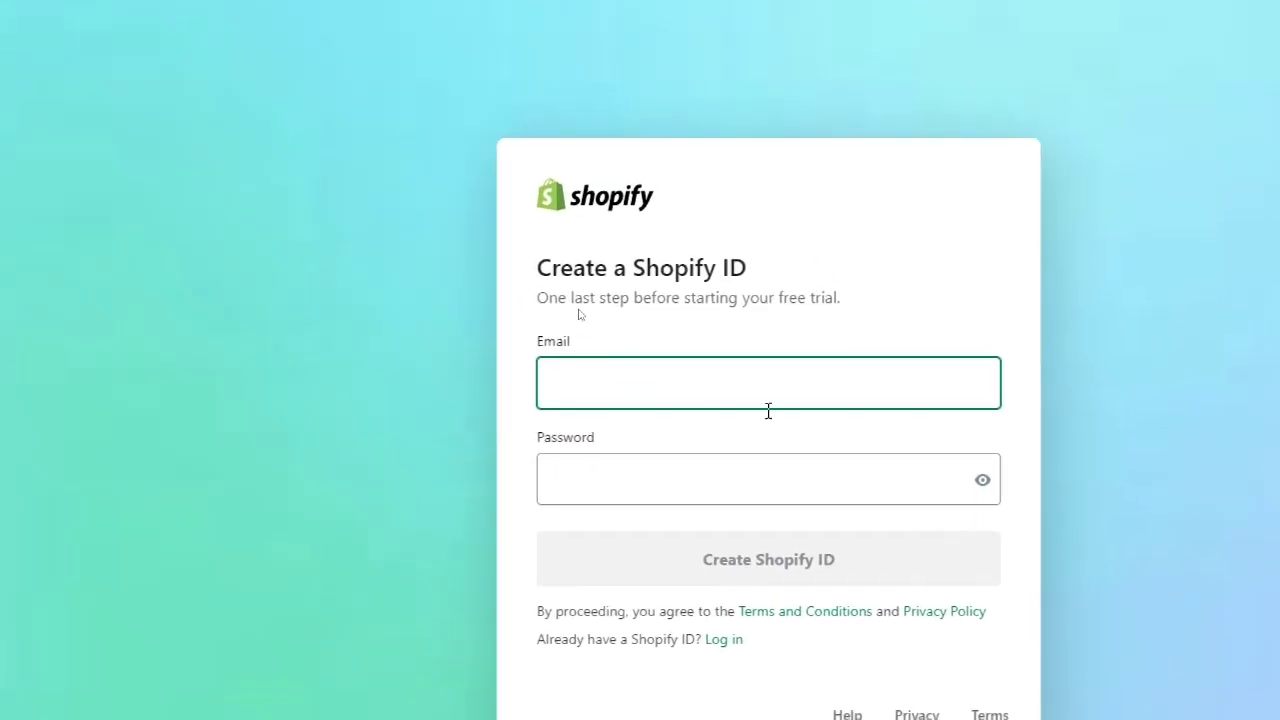
{"action": "left_click", "coordinate": [531, 312]}
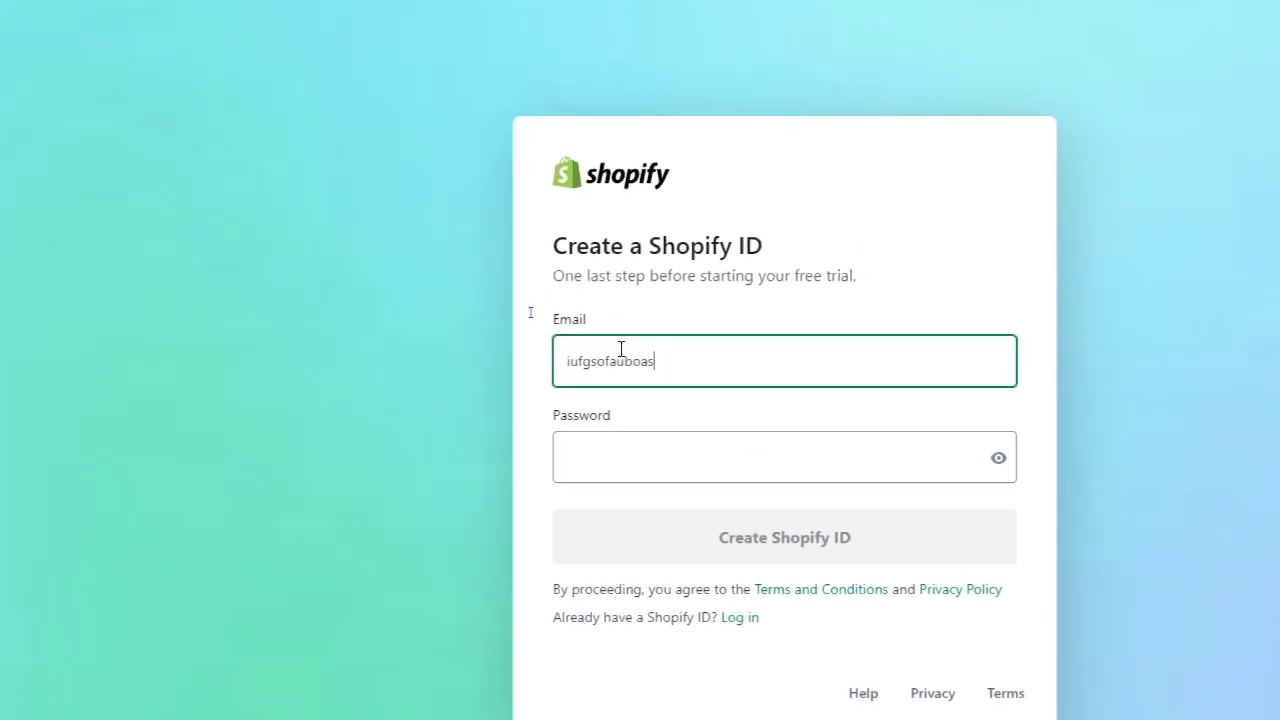
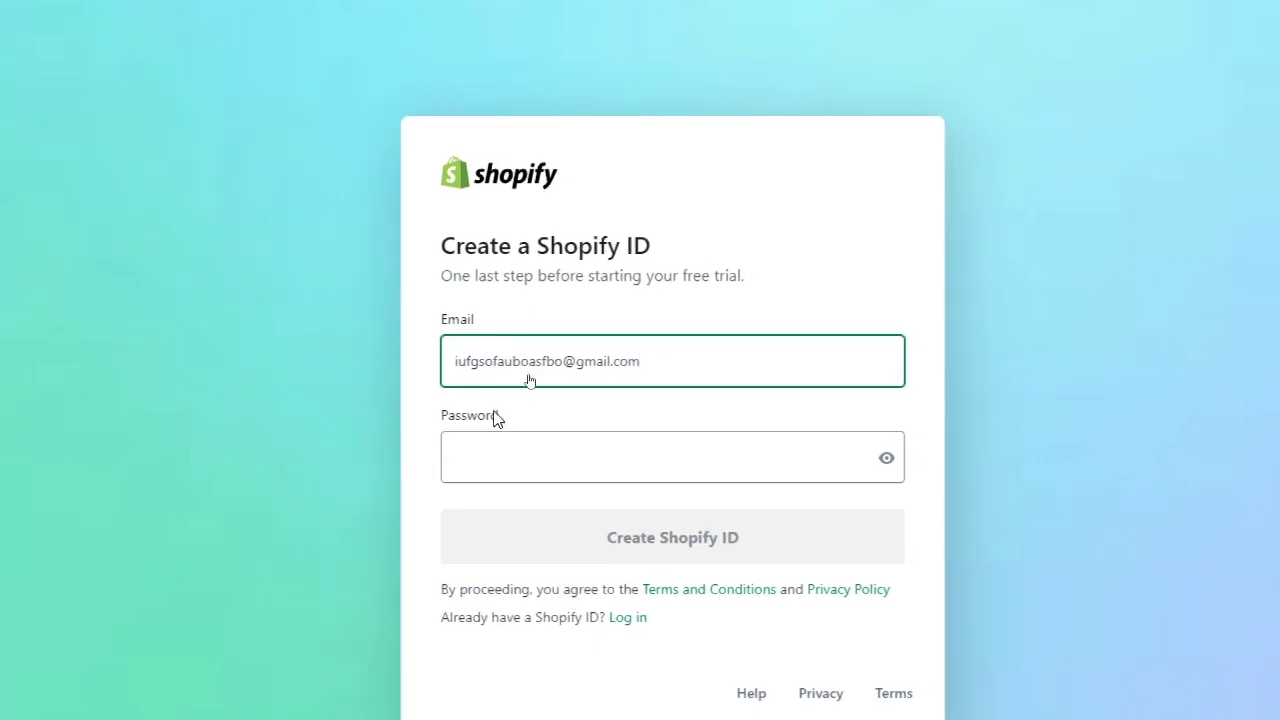
{"action": "left_click", "coordinate": [535, 478]}
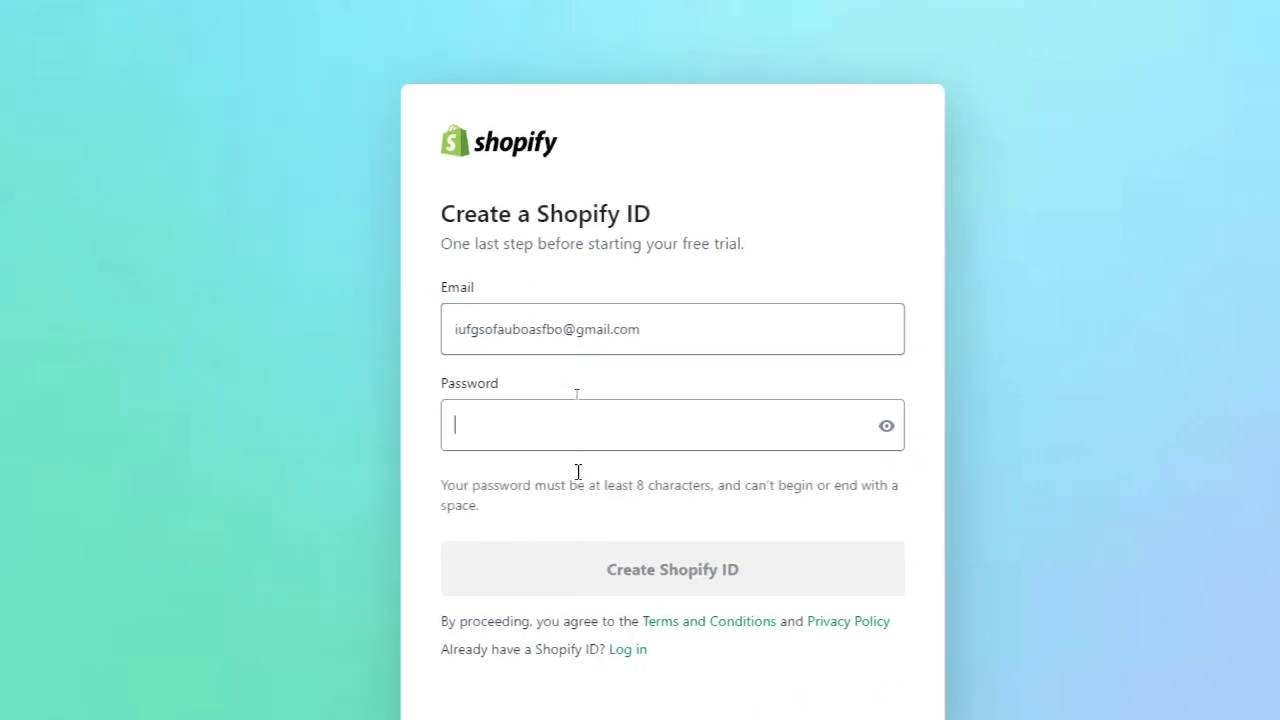
{"action": "left_click", "coordinate": [976, 403]}
{"action": "left_click_drag", "start_coordinate": [586, 487], "coordinate": [823, 508]}
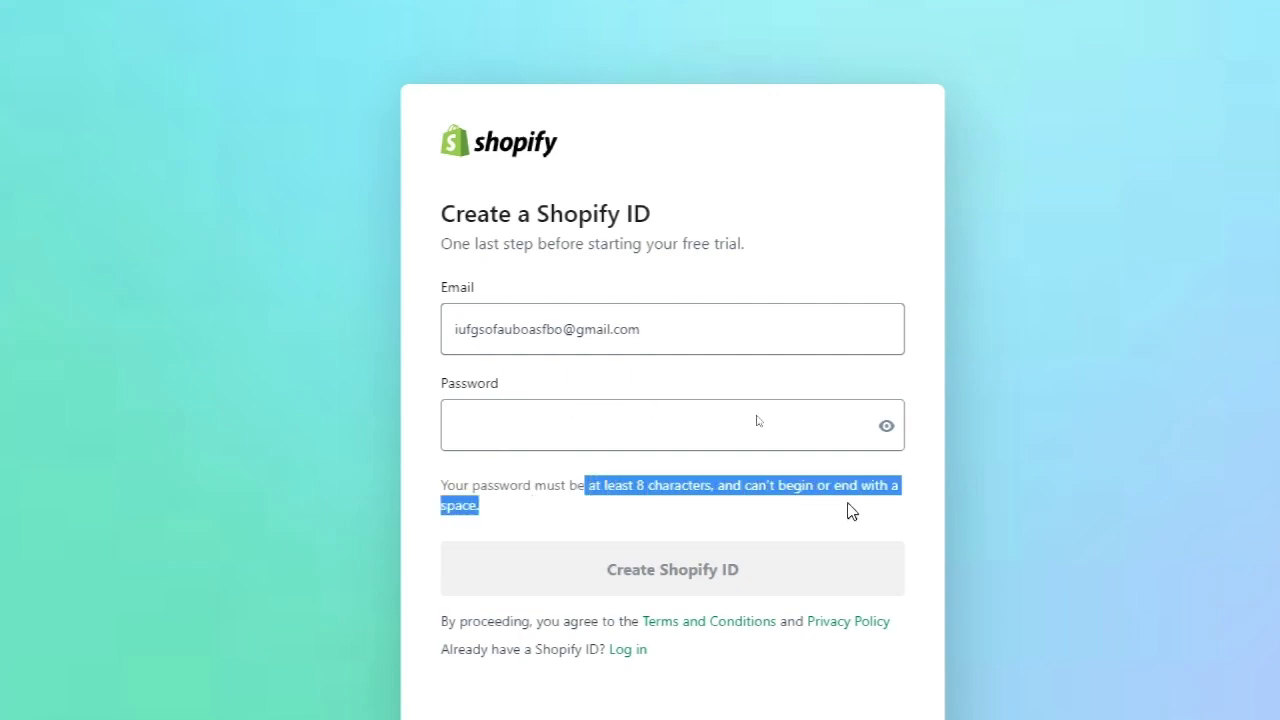
{"action": "left_click", "coordinate": [794, 519]}
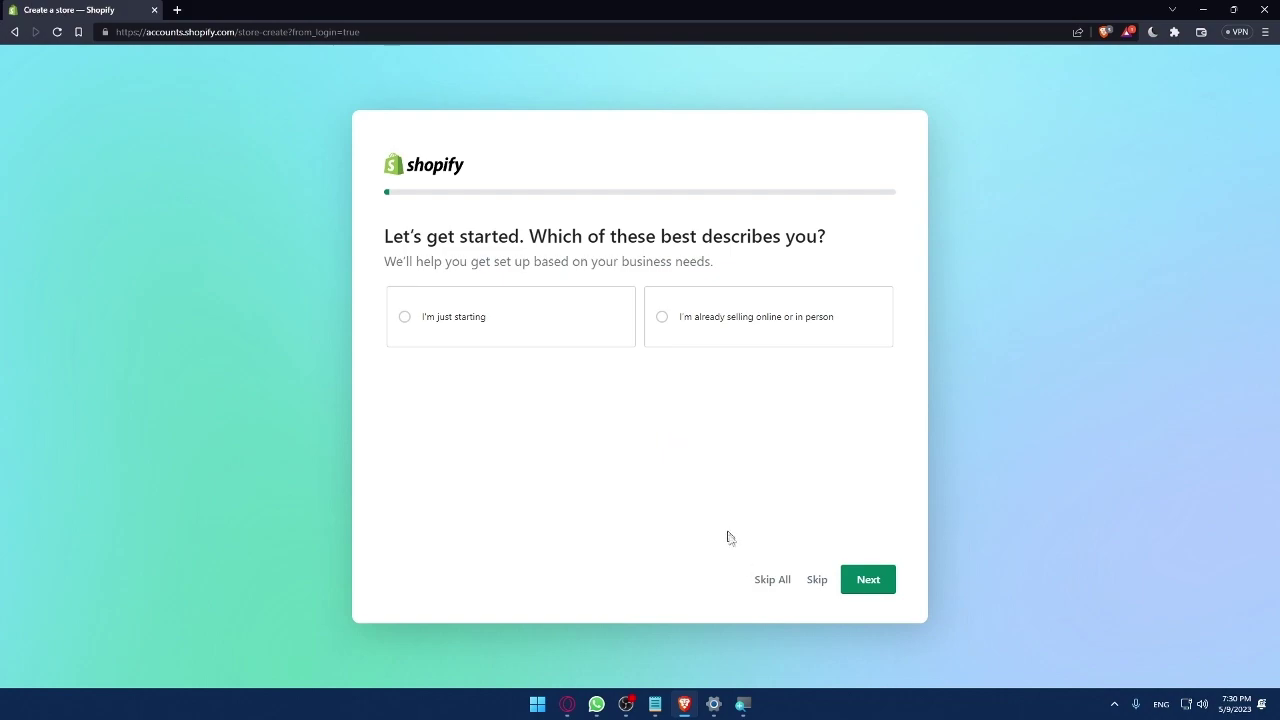
Skip the setup questions, keep Morocco, and continue with the second listed account
{"action": "left_click", "coordinate": [772, 580]}
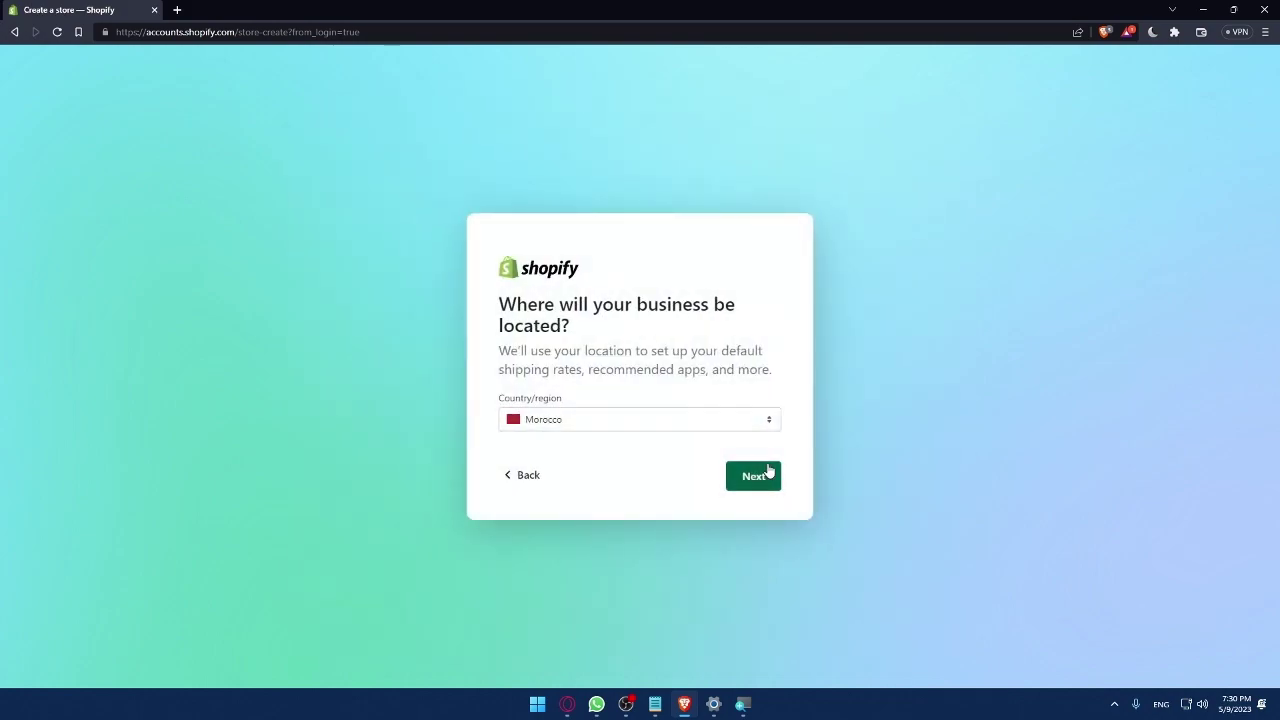
{"action": "left_click", "coordinate": [768, 474]}
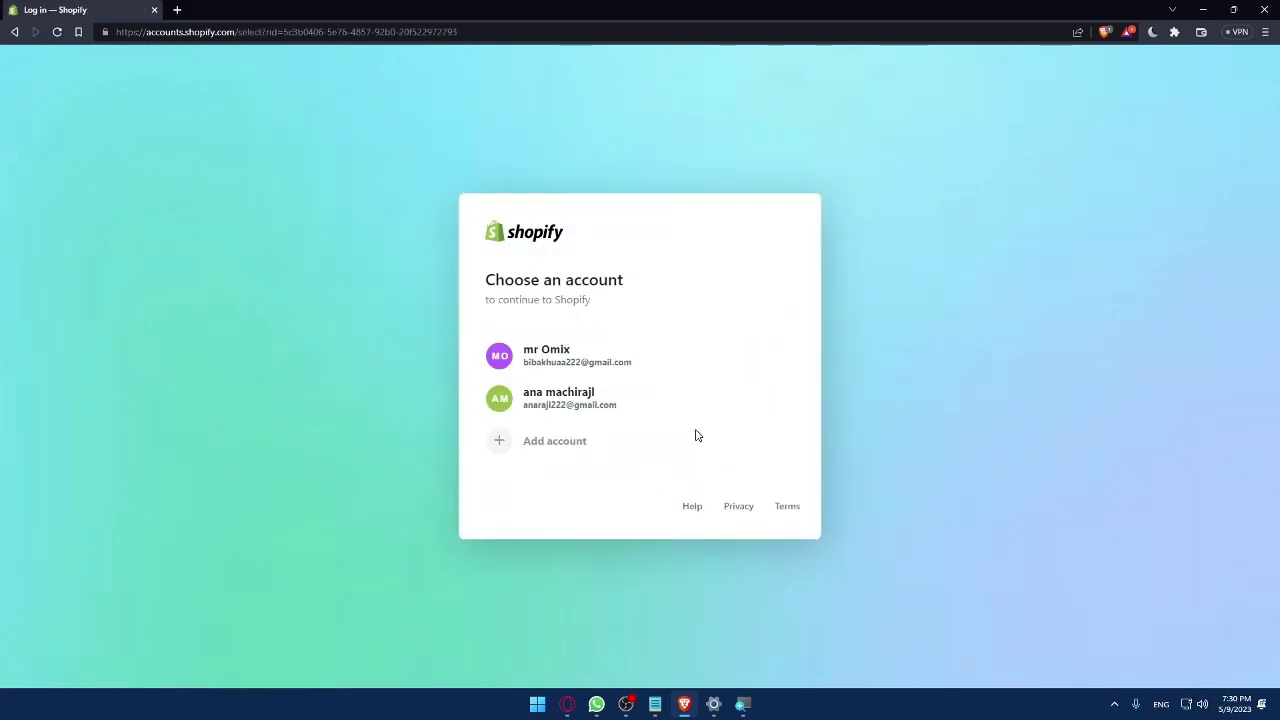
{"action": "left_click", "coordinate": [627, 411]}
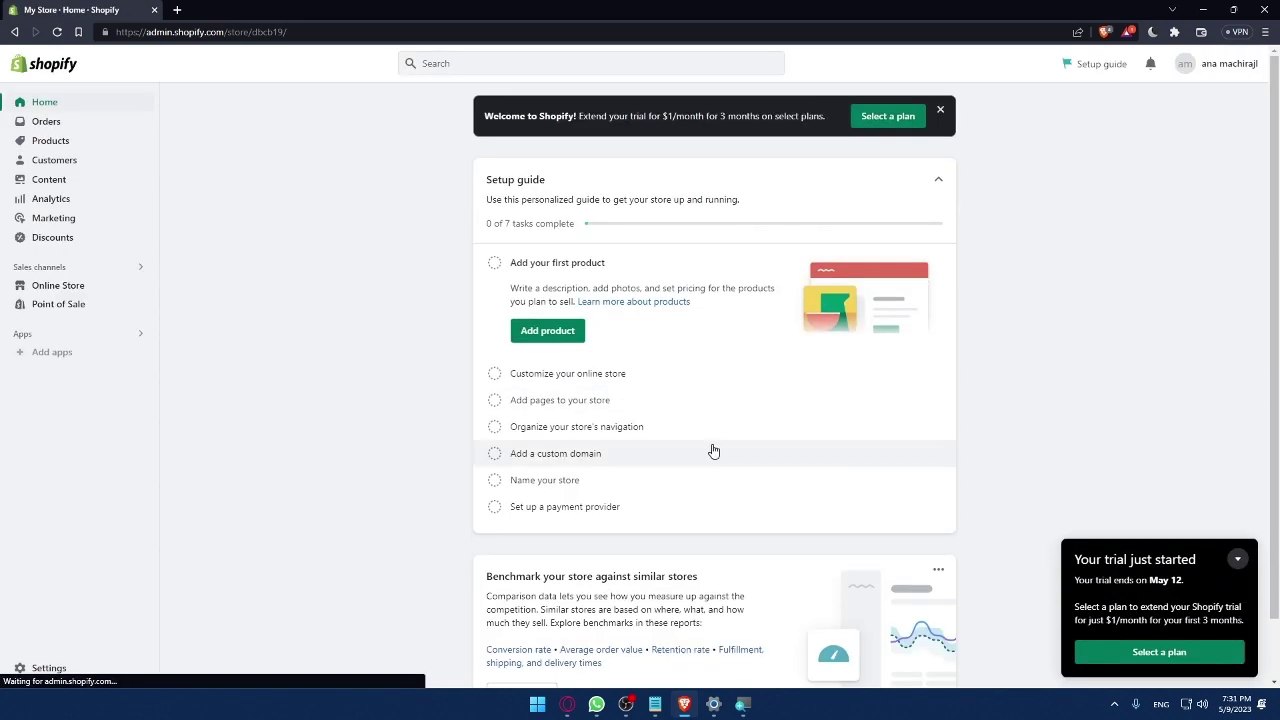
Collapse the 'Your trial just started' popup into the 3-days-left reminder
{"action": "left_click", "coordinate": [1238, 559]}
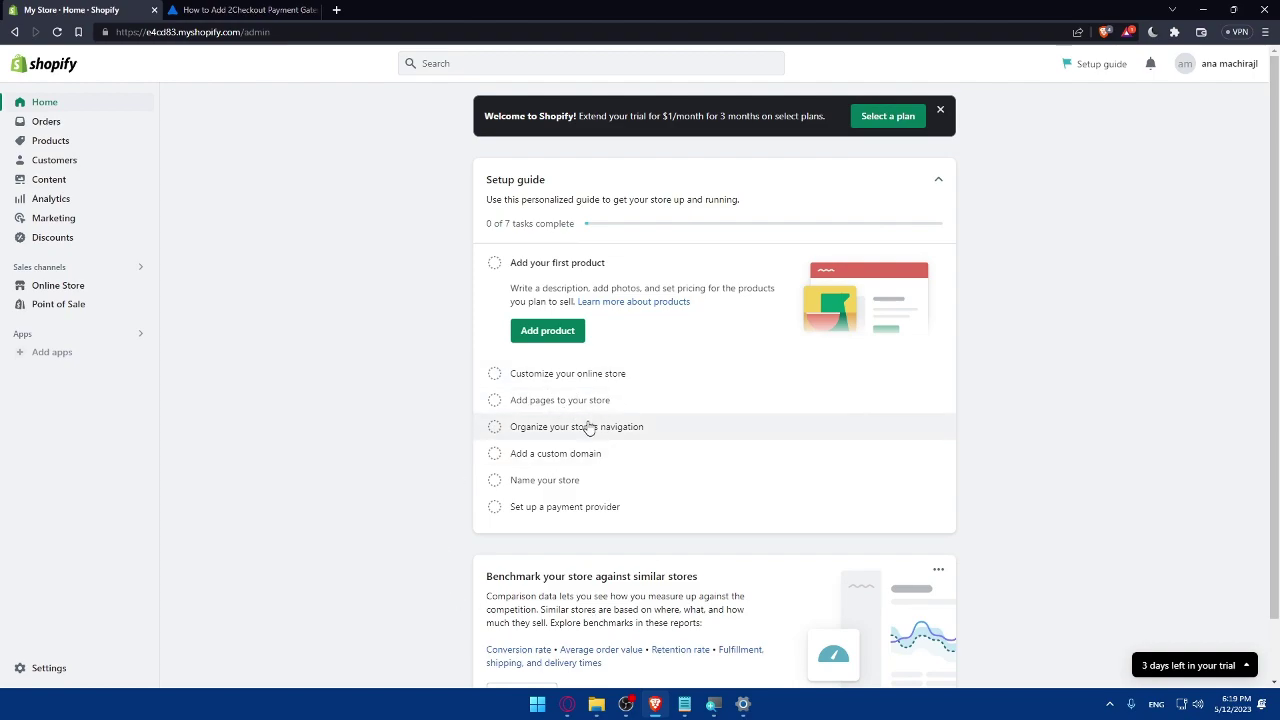
Load 2checkout.com in a new tab and move it to second position
{"action": "left_click", "coordinate": [336, 10]}
{"action": "type", "text": "2che"}
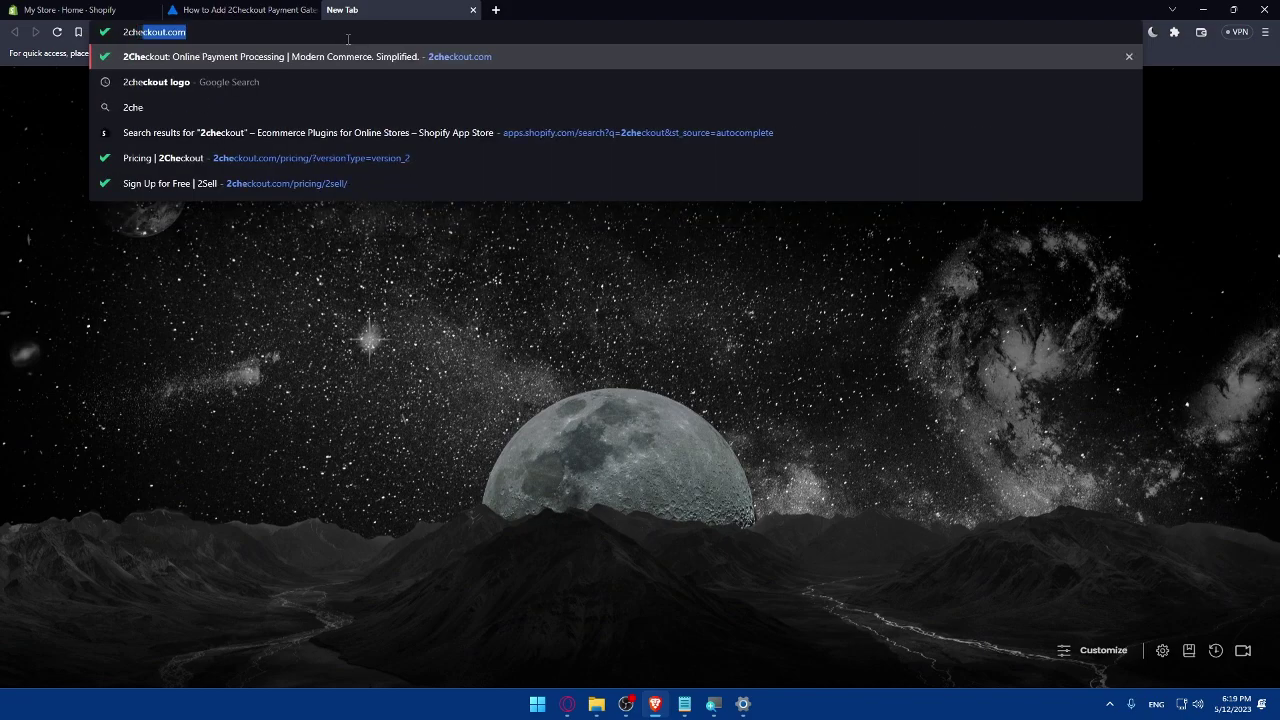
{"action": "key", "text": "Return"}
{"action": "left_click_drag", "start_coordinate": [368, 9], "coordinate": [235, 8]}
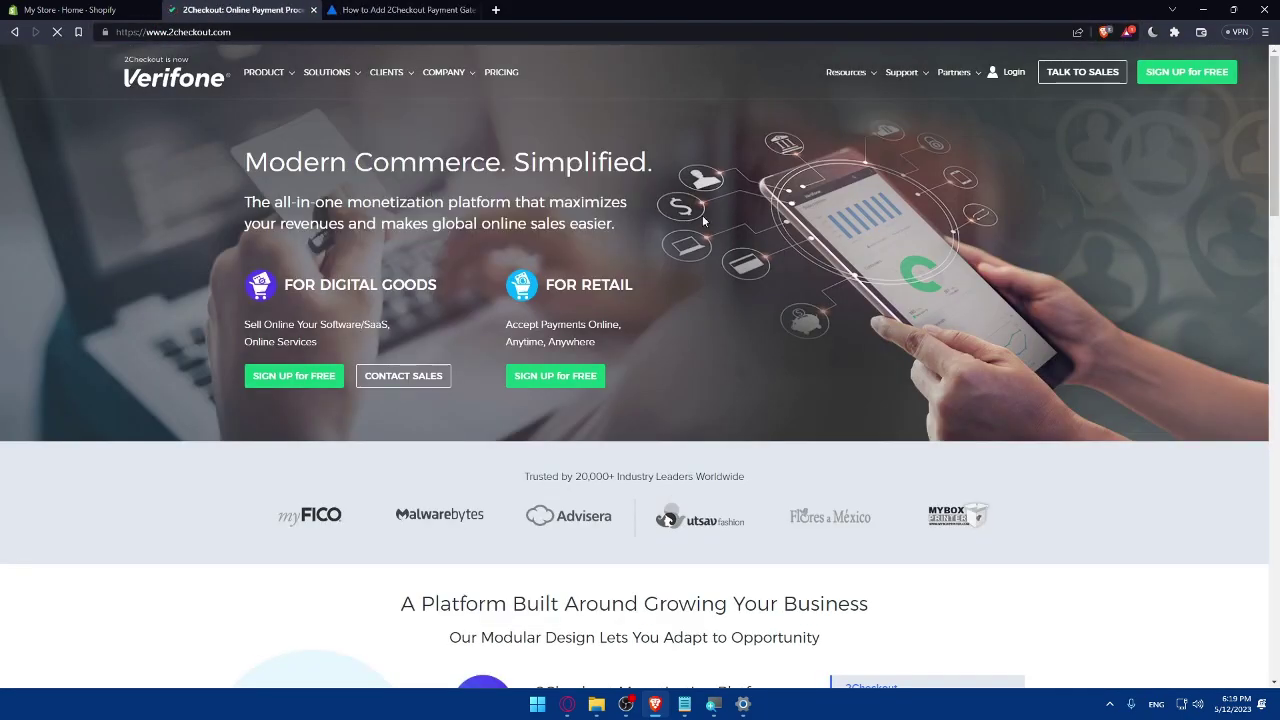
Start the free sign-up for the 2SUBSCRIBE plan
{"action": "left_click", "coordinate": [1187, 80]}
{"action": "scroll", "coordinate": [882, 268], "scroll_direction": "down", "scroll_amount": 1}
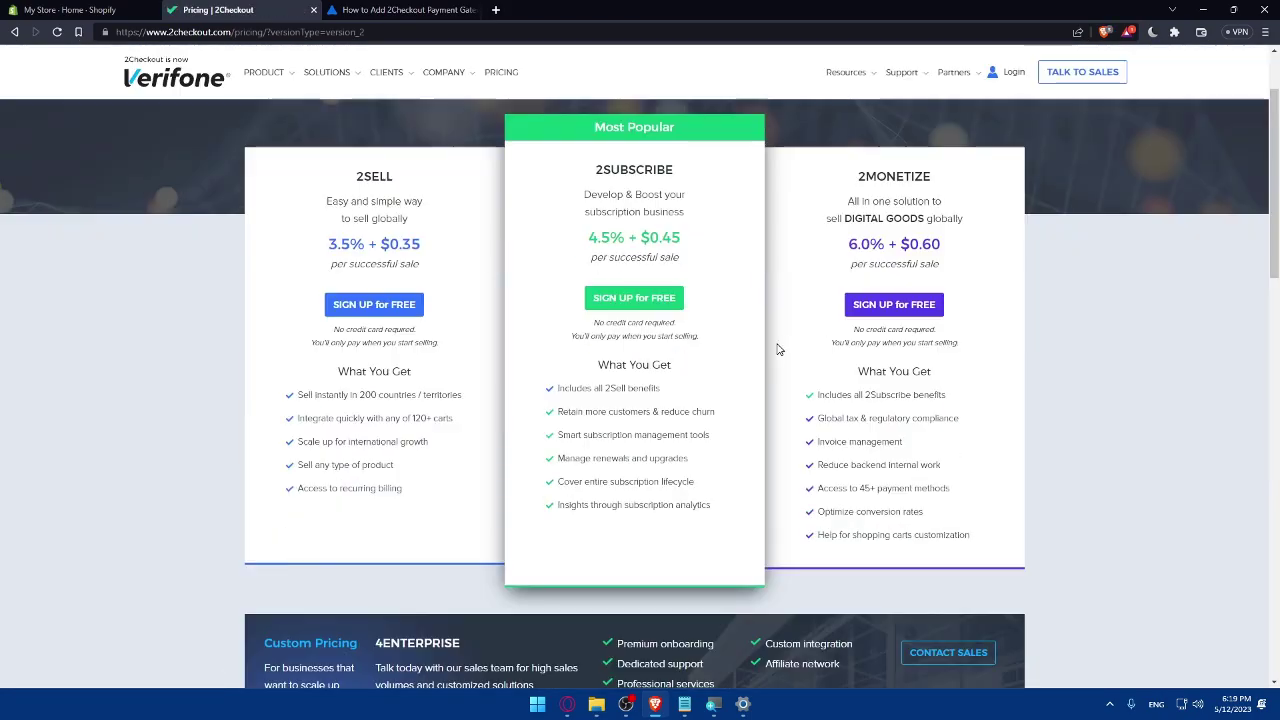
{"action": "left_click", "coordinate": [636, 304]}
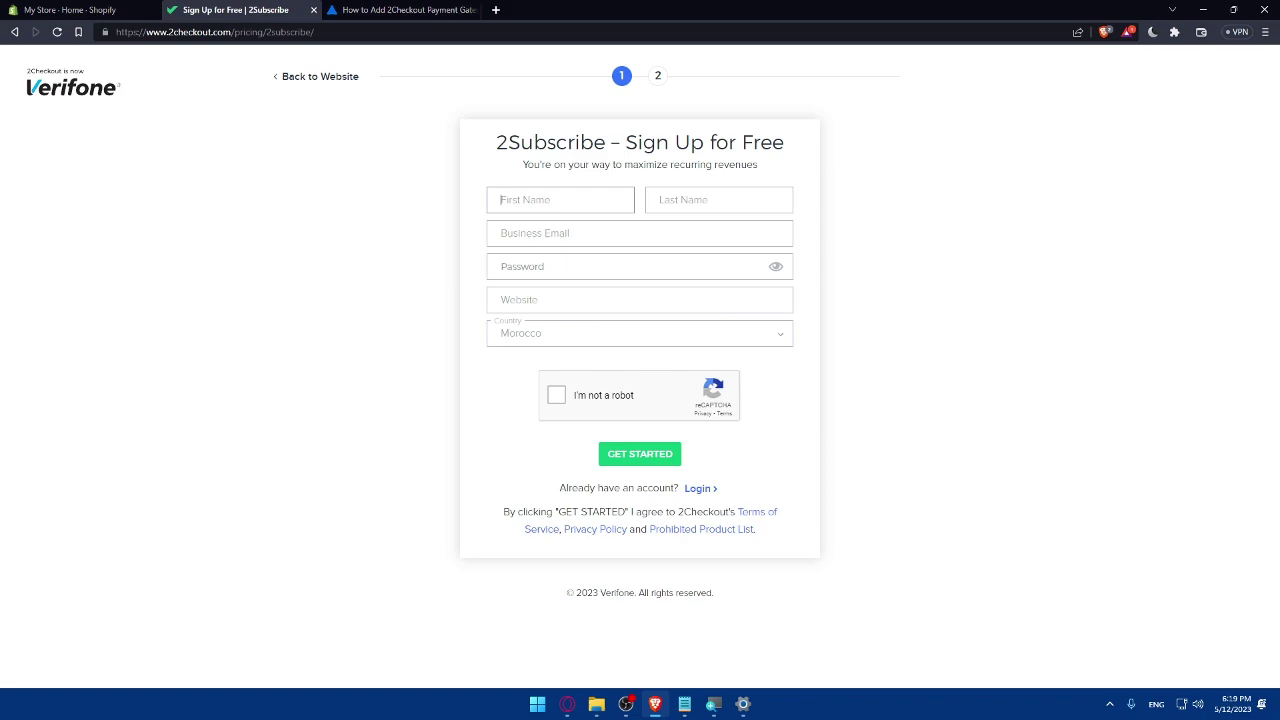
Fill in a placeholder name, a saved business email, a password and website mromix.com
{"action": "type", "text": "test"}
{"action": "key", "text": "Tab"}
{"action": "type", "text": "tset"}
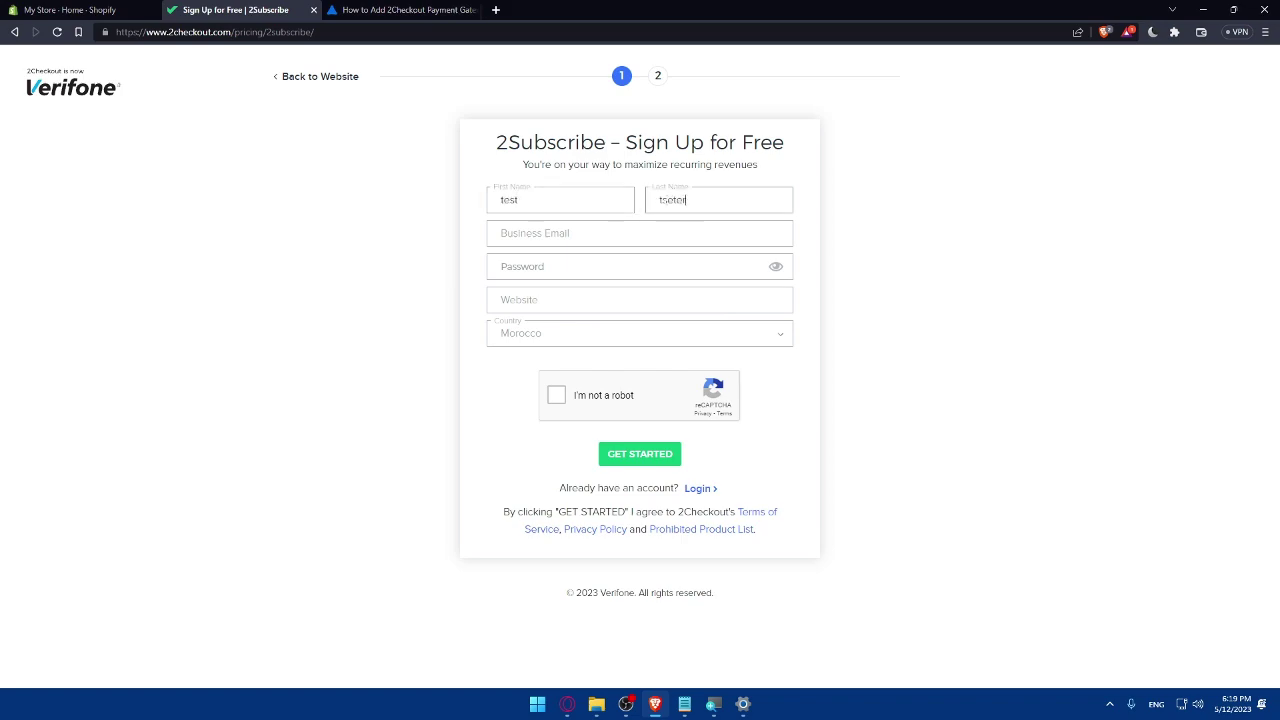
{"action": "left_click", "coordinate": [641, 232]}
{"action": "left_click", "coordinate": [609, 266]}
{"action": "left_click", "coordinate": [609, 266]}
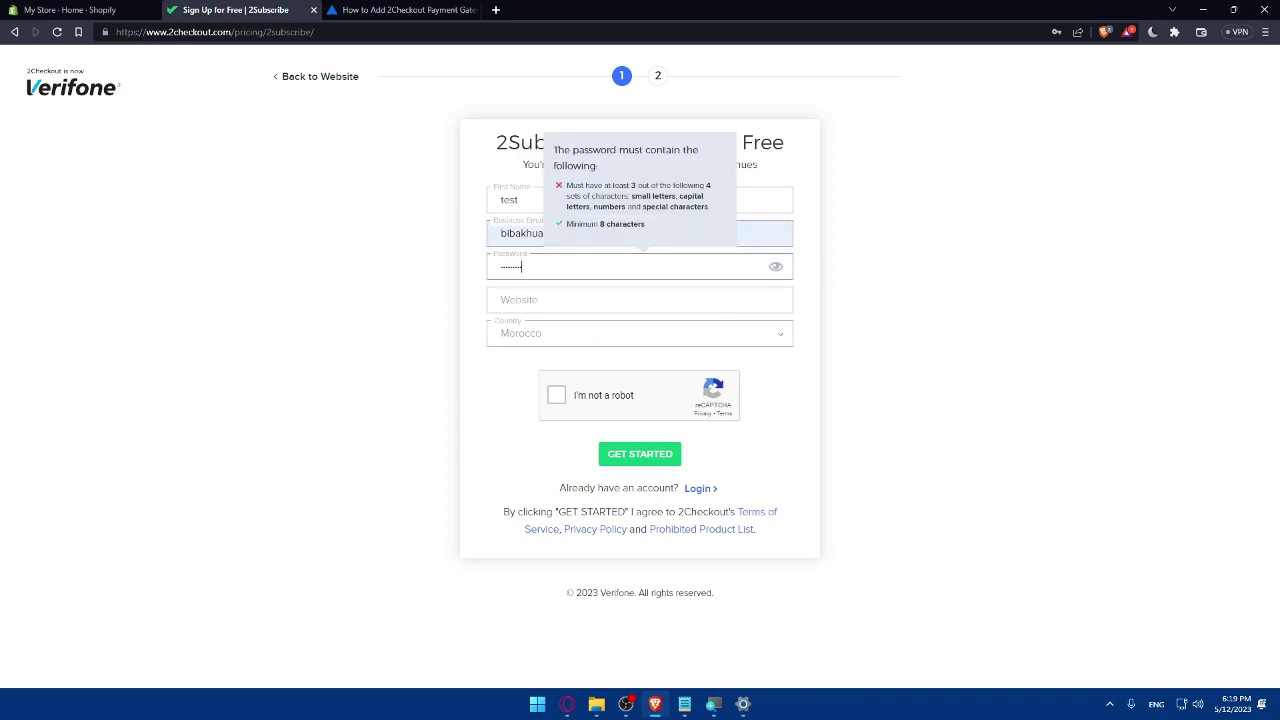
{"action": "key", "text": "Tab"}
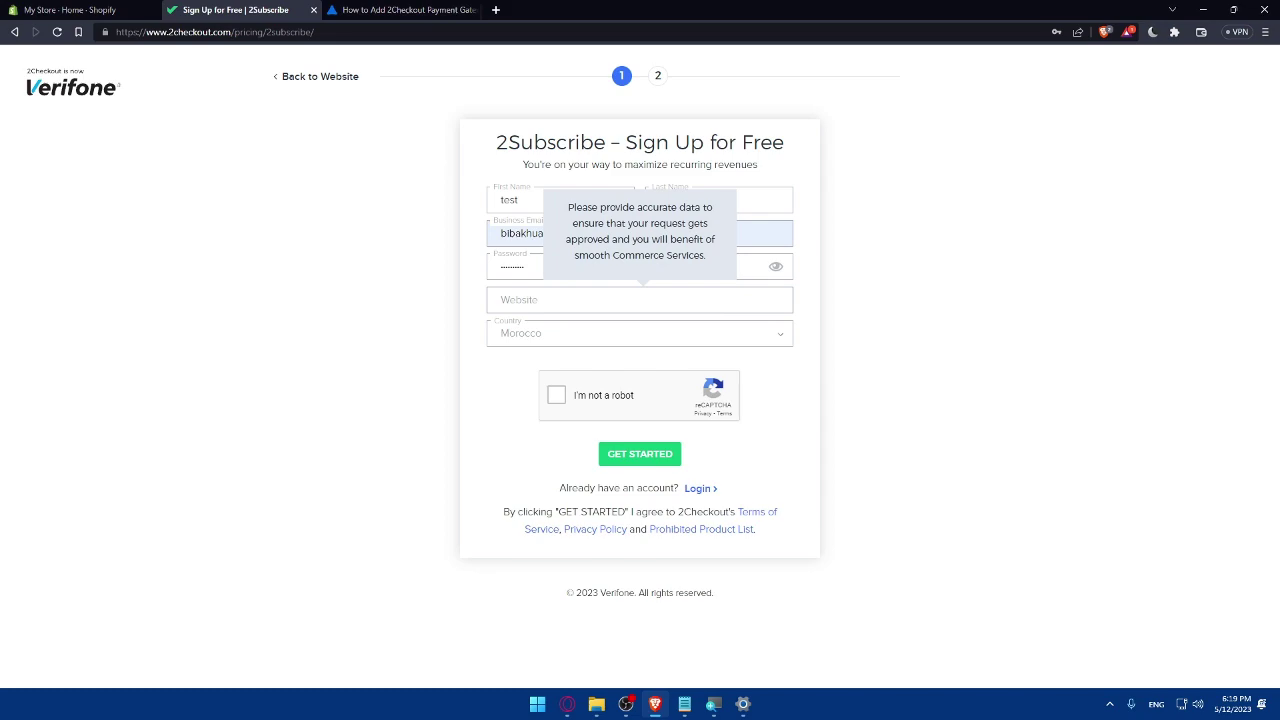
{"action": "type", "text": "mromix.com"}
Tick reCAPTCHA, keep Morocco as the country, and submit the sign-up form
{"action": "left_click", "coordinate": [560, 400]}
{"action": "left_click", "coordinate": [560, 345]}
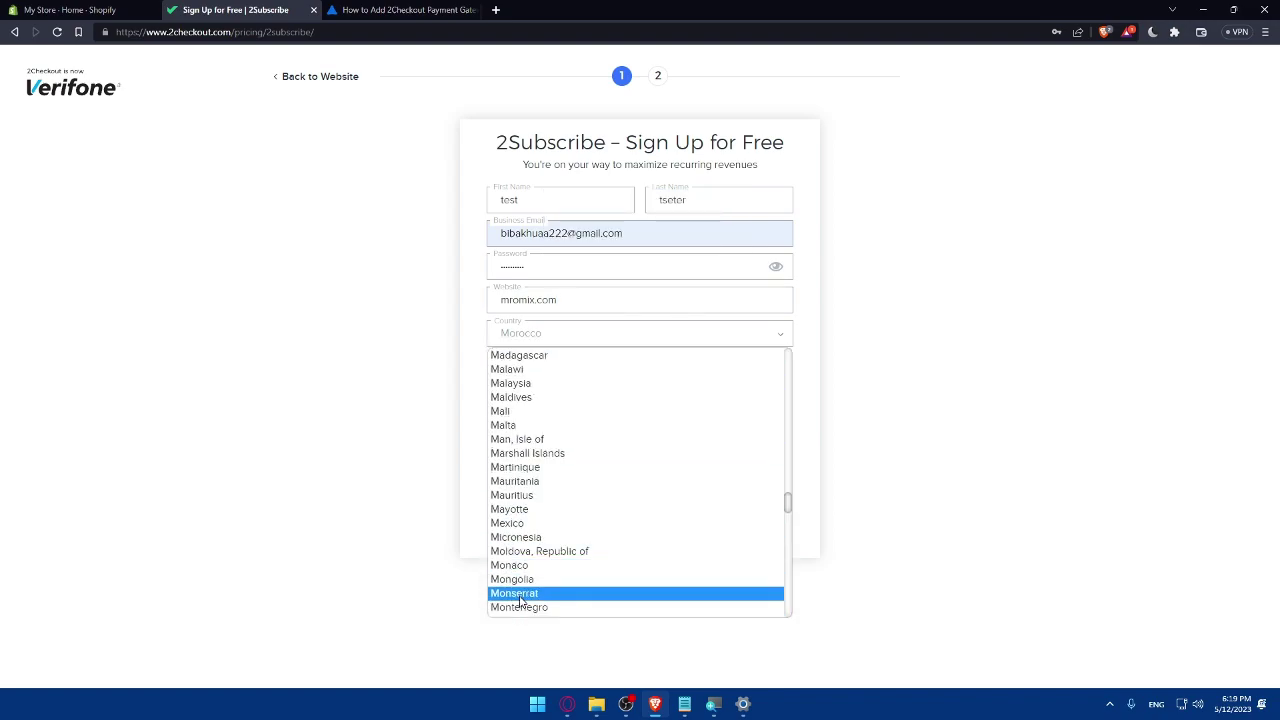
{"action": "scroll", "coordinate": [538, 567], "scroll_direction": "down", "scroll_amount": 2}
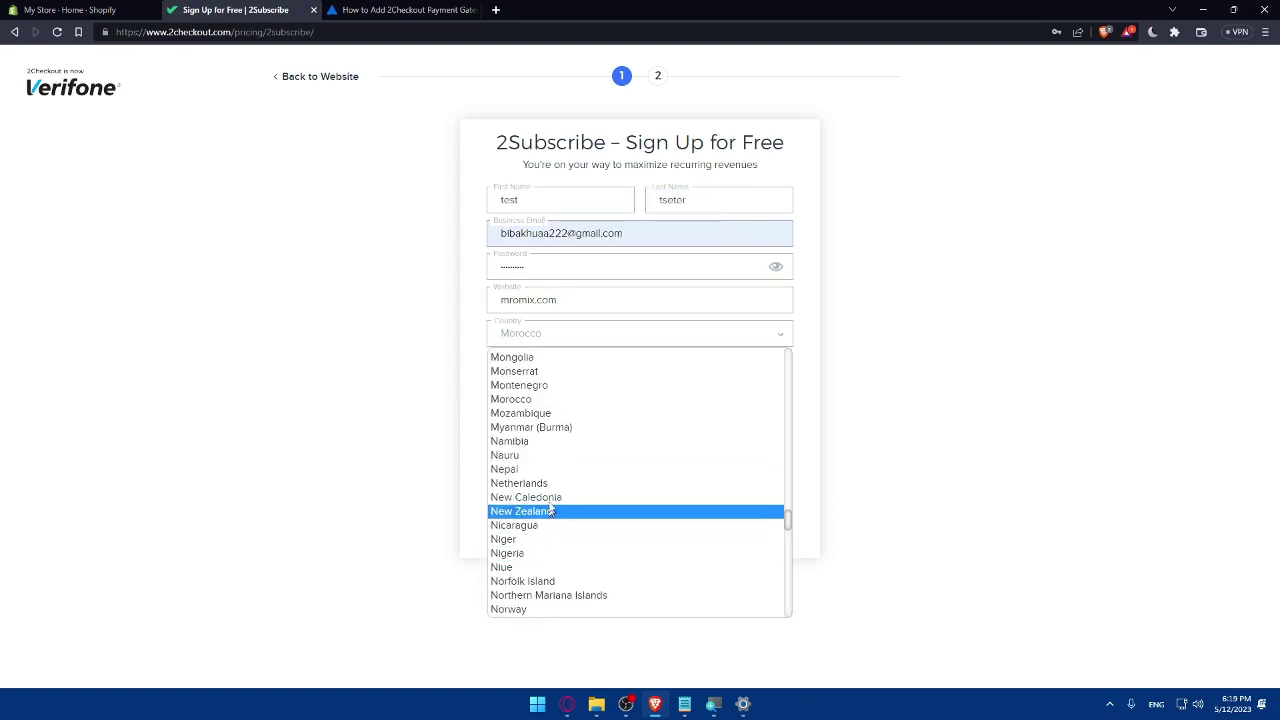
{"action": "left_click", "coordinate": [523, 399]}
{"action": "left_click", "coordinate": [632, 458]}
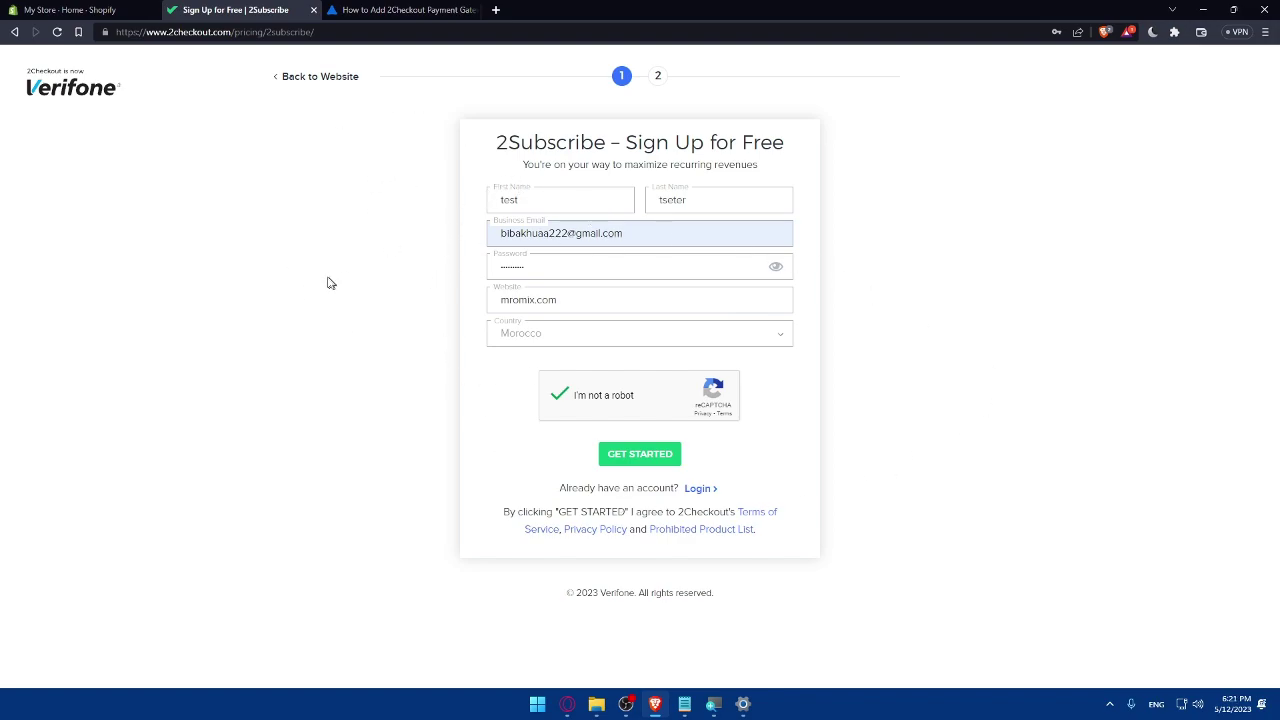
Return to the Adoric article and read through its 2Checkout benefits and pricing sections
{"action": "left_click", "coordinate": [380, 7]}
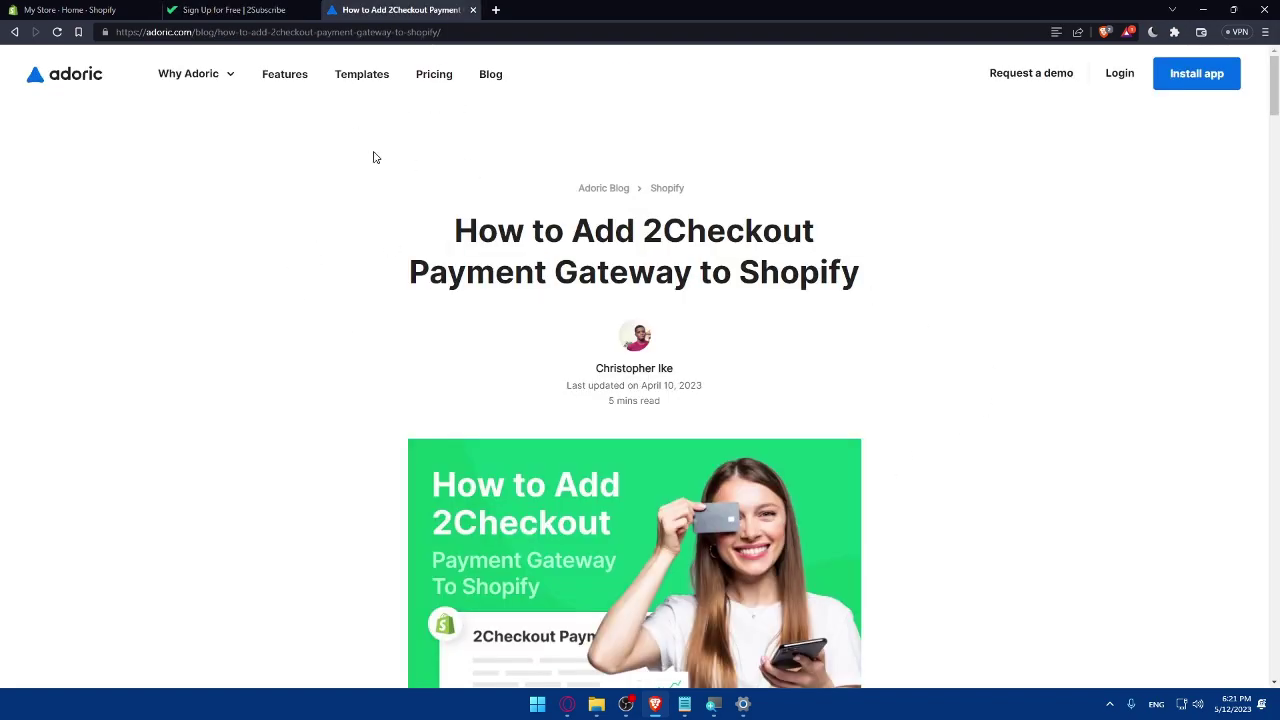
{"action": "scroll", "coordinate": [373, 156], "scroll_direction": "down", "scroll_amount": 3}
{"action": "scroll", "coordinate": [375, 157], "scroll_direction": "down", "scroll_amount": 7}
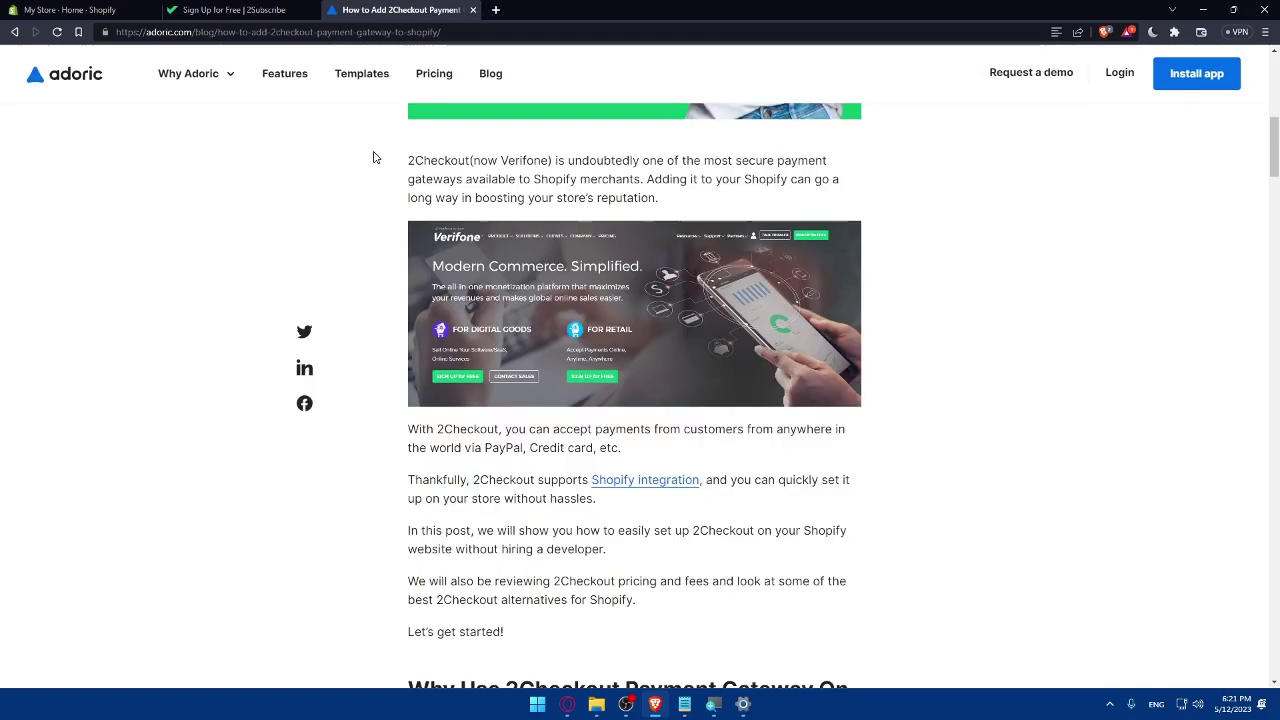
{"action": "scroll", "coordinate": [375, 157], "scroll_direction": "down", "scroll_amount": 1}
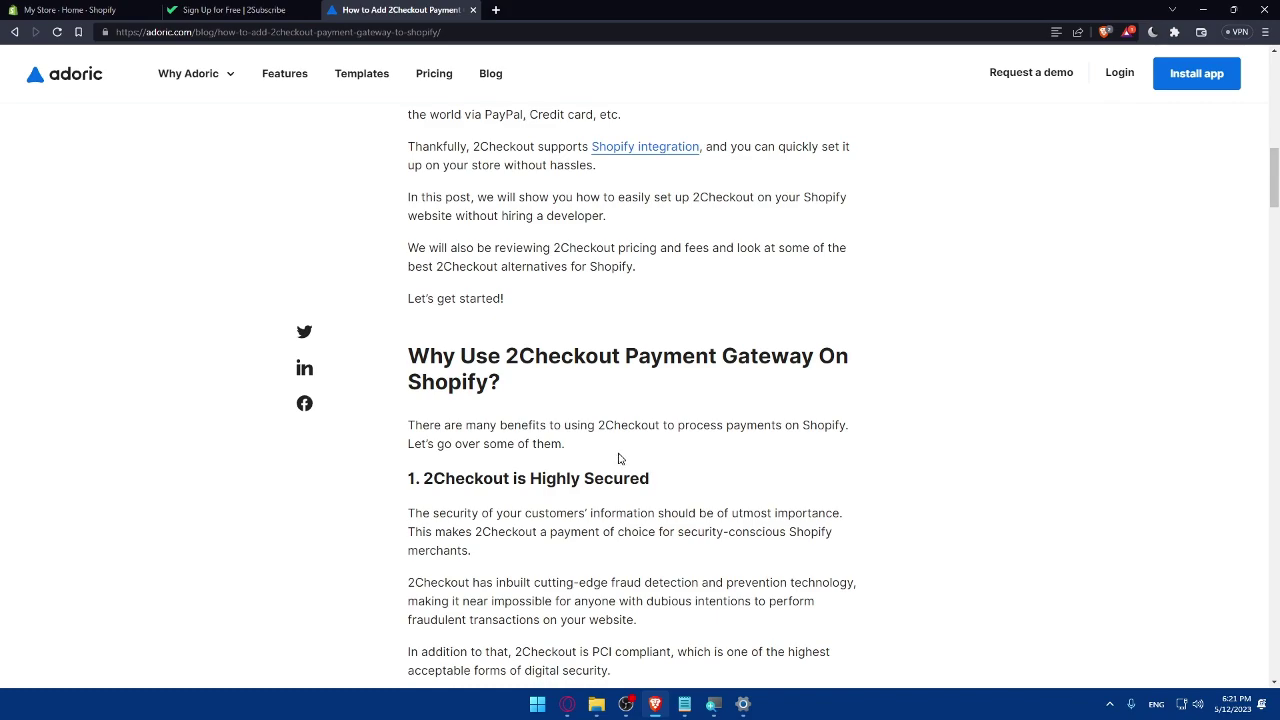
{"action": "scroll", "coordinate": [618, 458], "scroll_direction": "down", "scroll_amount": 2}
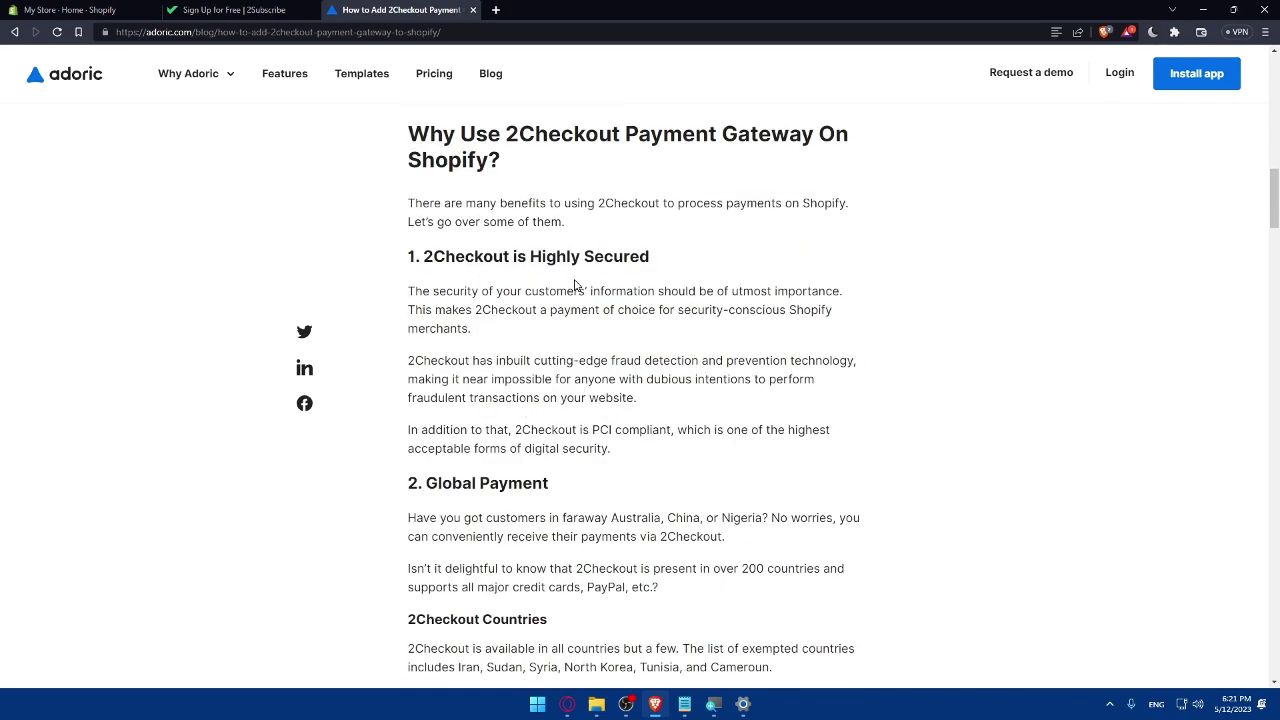
{"action": "scroll", "coordinate": [530, 355], "scroll_direction": "down", "scroll_amount": 1}
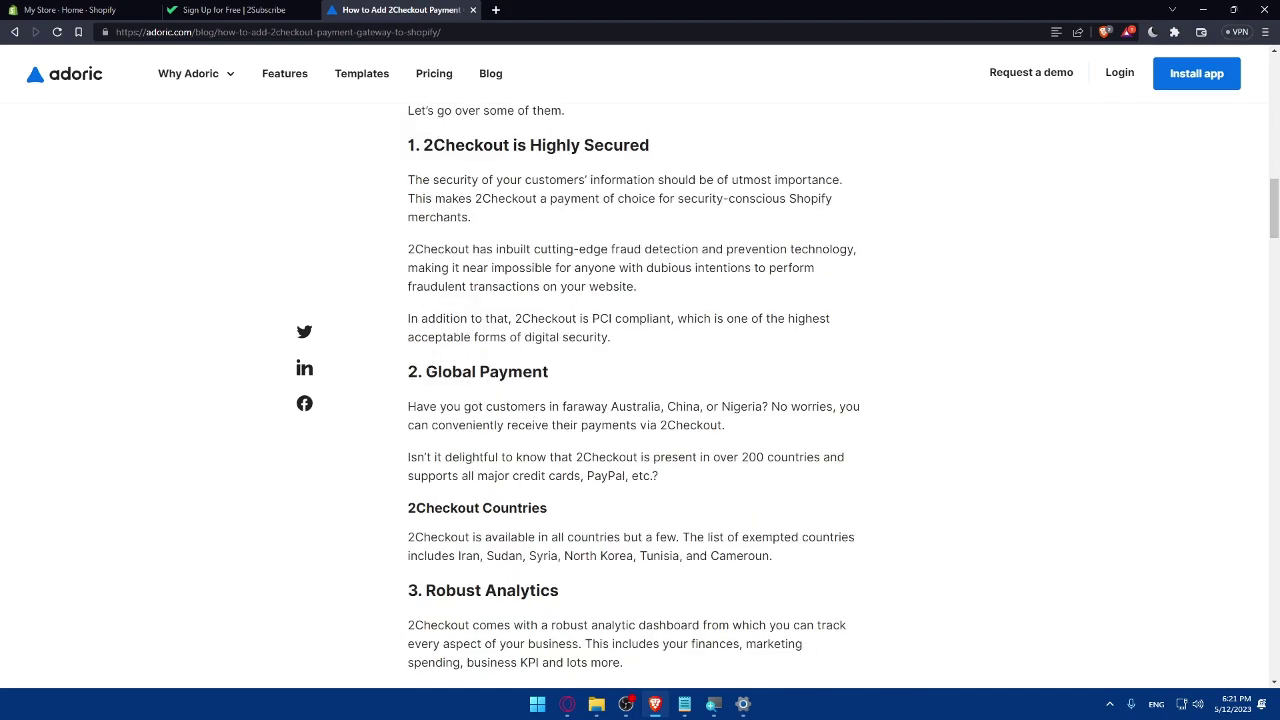
{"action": "scroll", "coordinate": [640, 400], "scroll_direction": "down", "scroll_amount": 1}
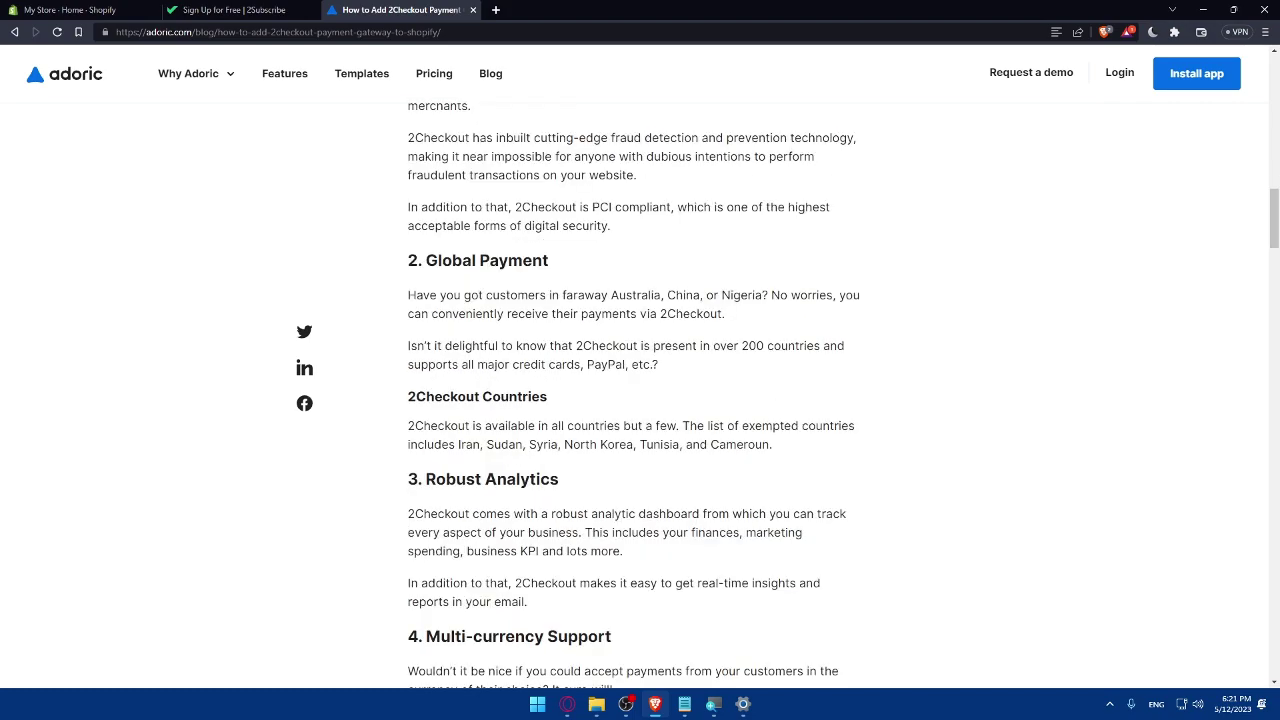
{"action": "scroll", "coordinate": [486, 386], "scroll_direction": "down", "scroll_amount": 2}
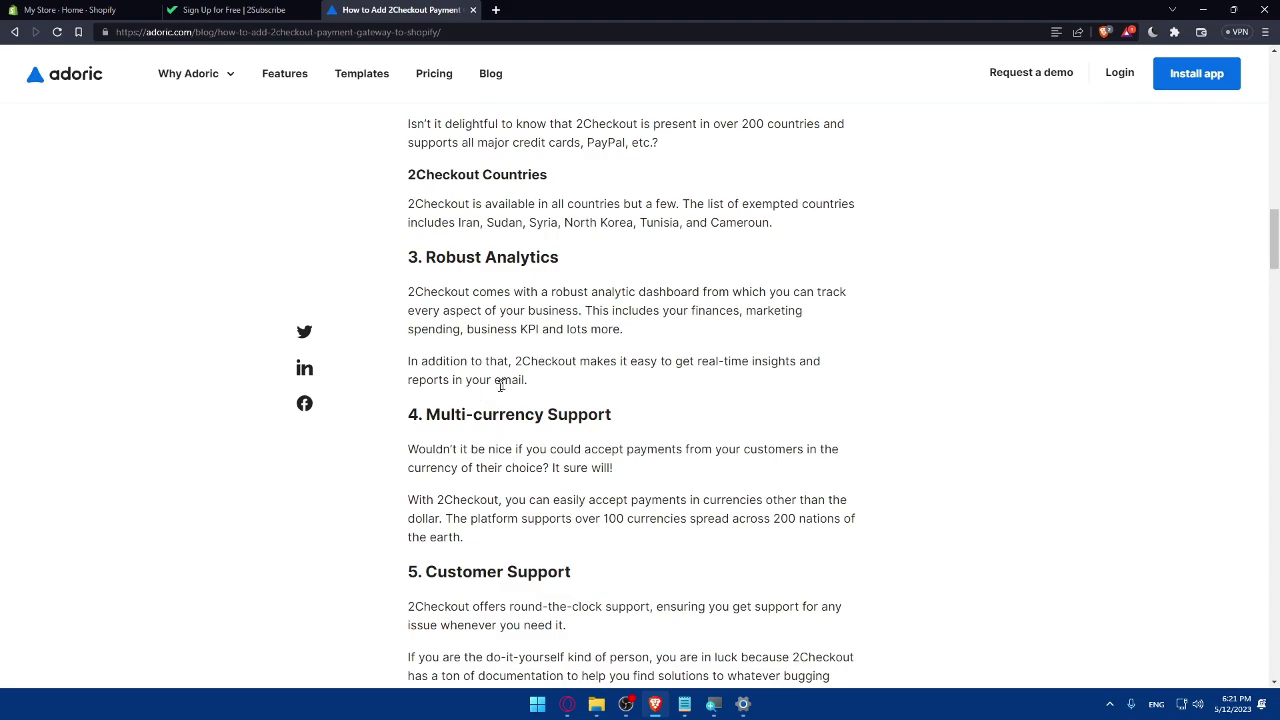
{"action": "scroll", "coordinate": [486, 408], "scroll_direction": "down", "scroll_amount": 1}
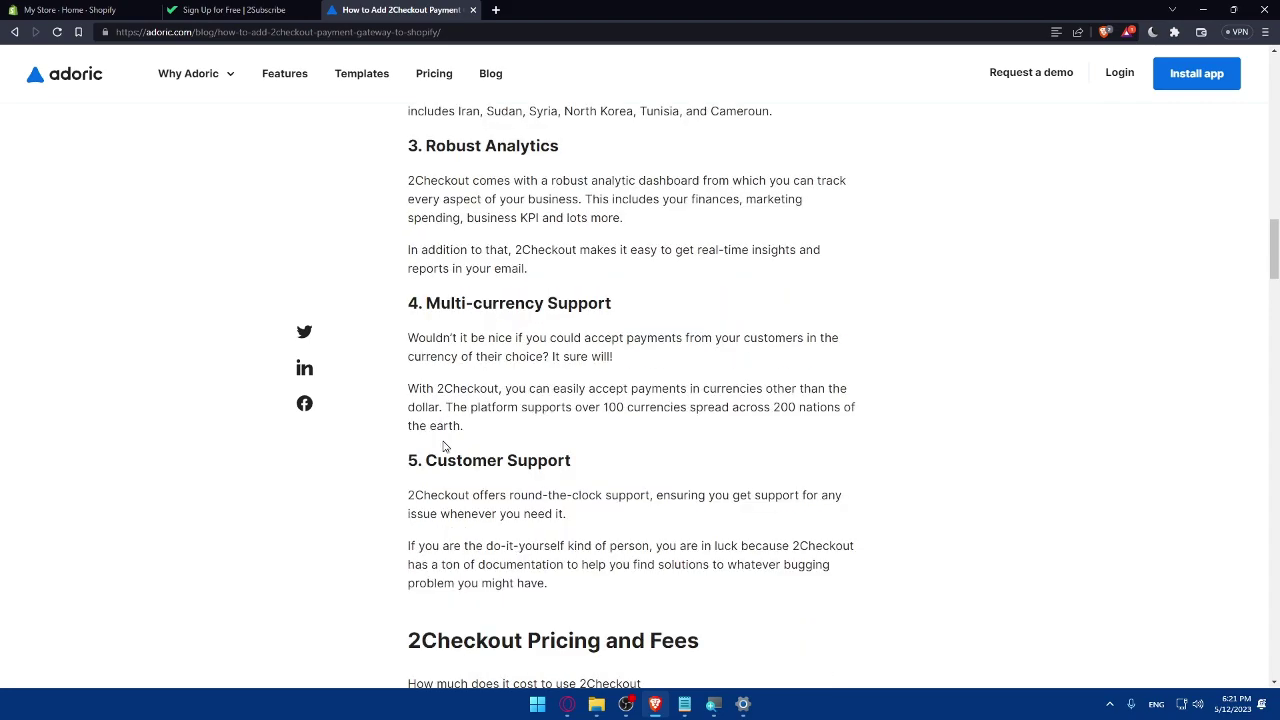
{"action": "scroll", "coordinate": [446, 449], "scroll_direction": "down", "scroll_amount": 1}
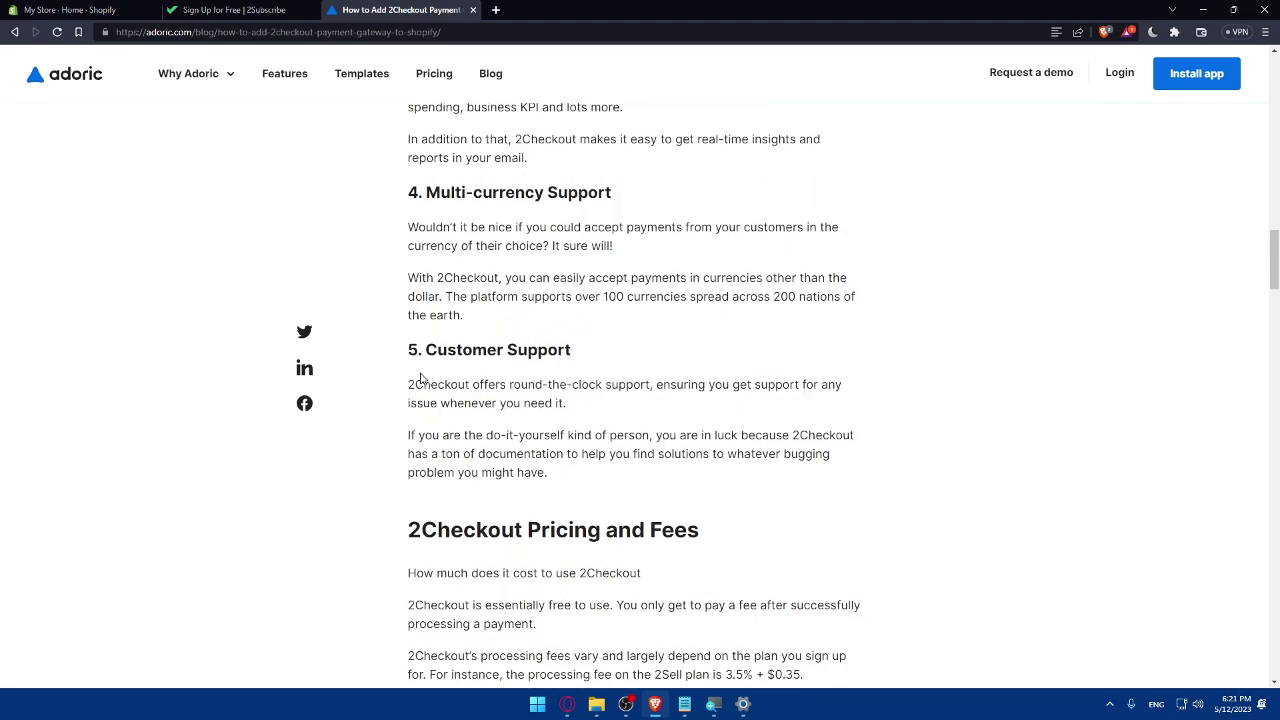
Move on to Step 1 and Step 2 of How to Add 2Checkout to Shopify
{"action": "scroll", "coordinate": [421, 378], "scroll_direction": "up", "scroll_amount": 1}
{"action": "scroll", "coordinate": [432, 356], "scroll_direction": "up", "scroll_amount": 2}
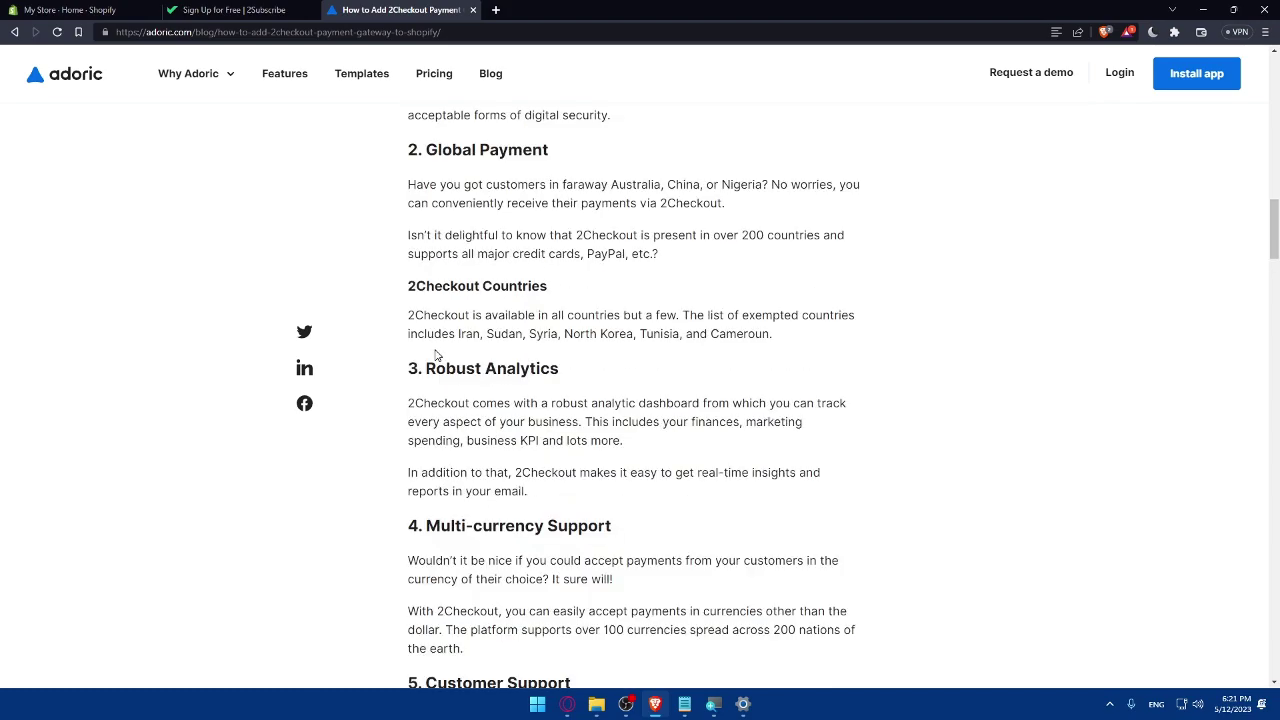
{"action": "scroll", "coordinate": [466, 211], "scroll_direction": "up", "scroll_amount": 2}
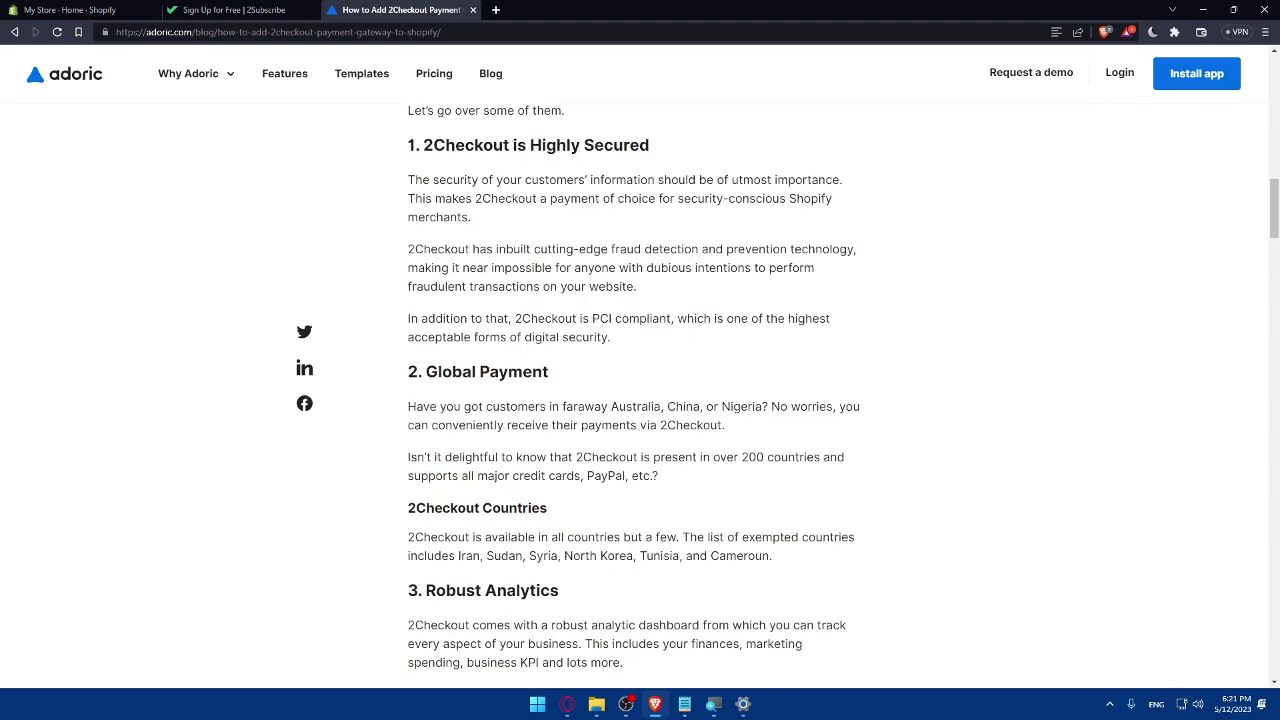
{"action": "scroll", "coordinate": [633, 390], "scroll_direction": "down", "scroll_amount": 1}
{"action": "scroll", "coordinate": [551, 265], "scroll_direction": "down", "scroll_amount": 5}
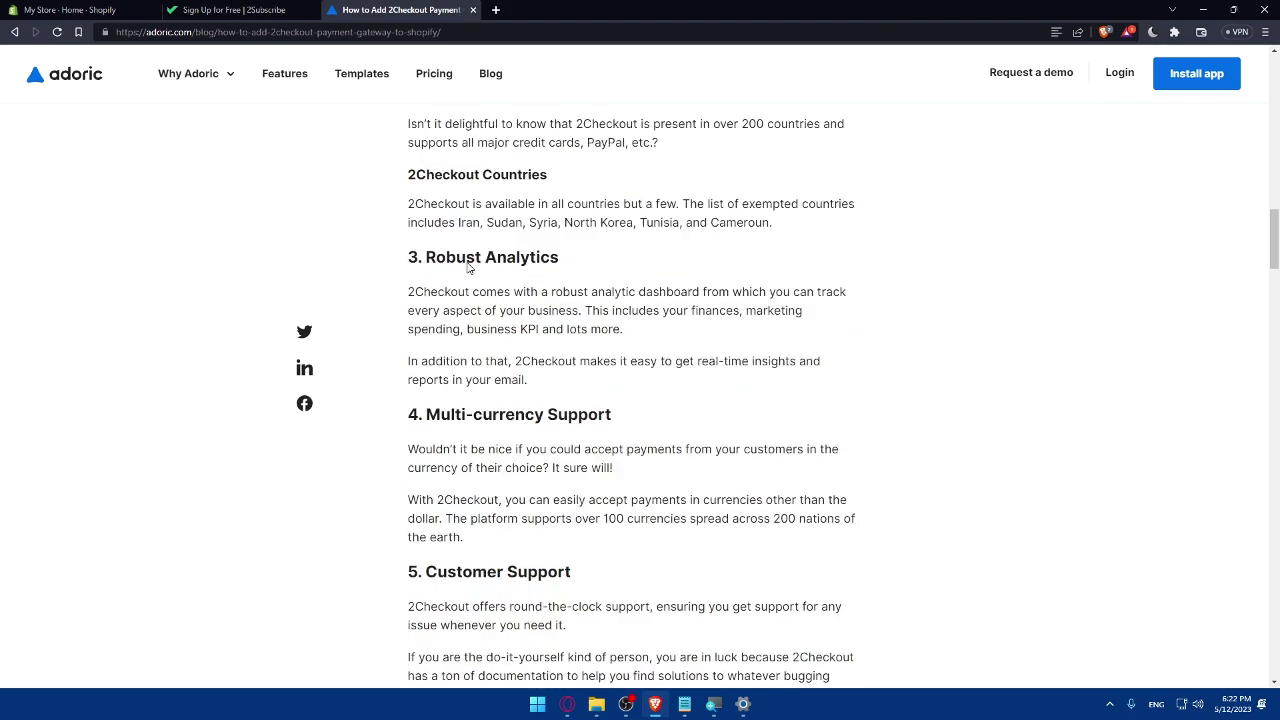
{"action": "scroll", "coordinate": [475, 300], "scroll_direction": "down", "scroll_amount": 1}
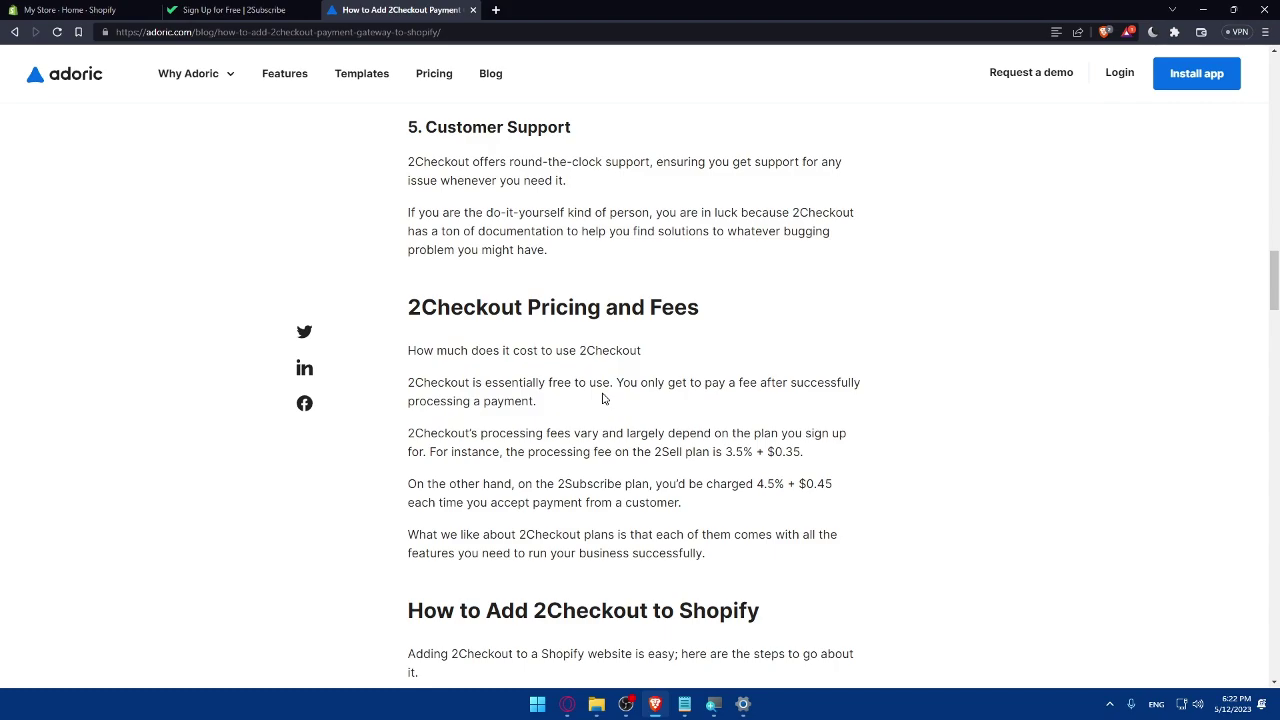
{"action": "scroll", "coordinate": [603, 398], "scroll_direction": "down", "scroll_amount": 2}
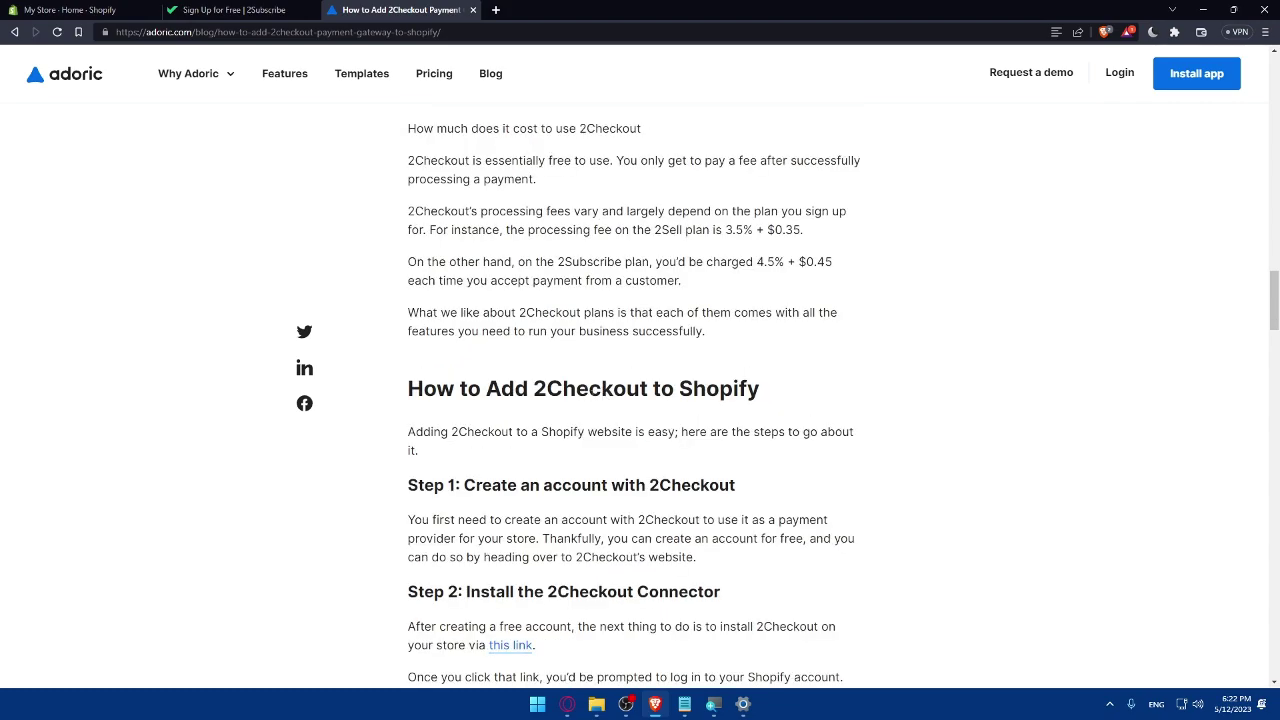
{"action": "scroll", "coordinate": [806, 486], "scroll_direction": "down", "scroll_amount": 2}
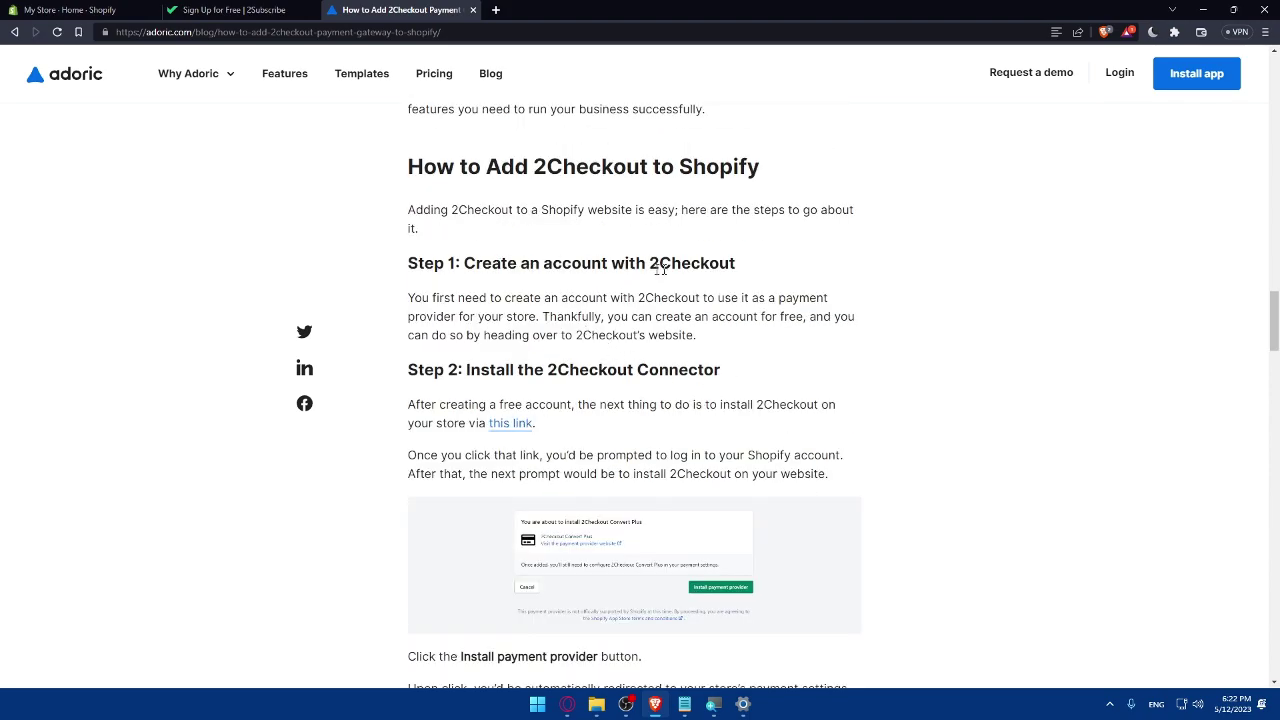
{"action": "left_click_drag", "start_coordinate": [650, 264], "coordinate": [803, 271]}
{"action": "left_click", "coordinate": [803, 271]}
Try installing the 2Checkout Convert Plus connector from Step 2's link on My Store
{"action": "left_click", "coordinate": [512, 428]}
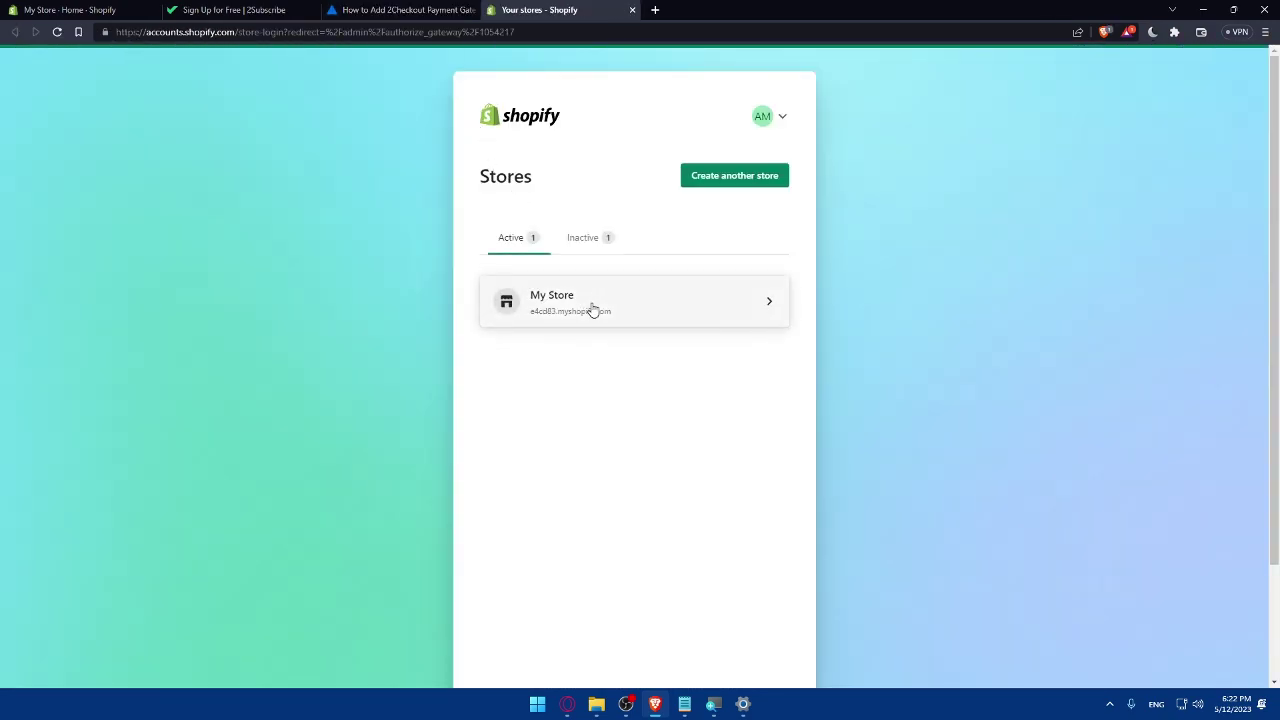
{"action": "left_click", "coordinate": [592, 310]}
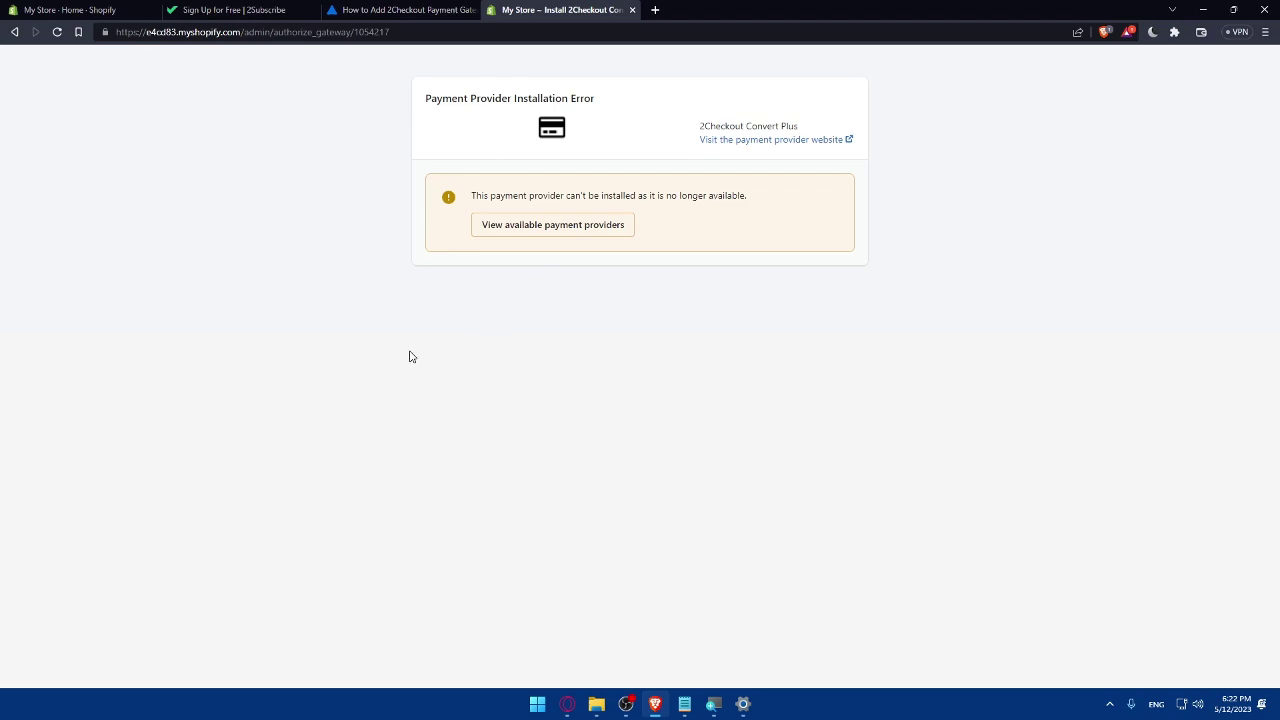
{"action": "left_click", "coordinate": [410, 9]}
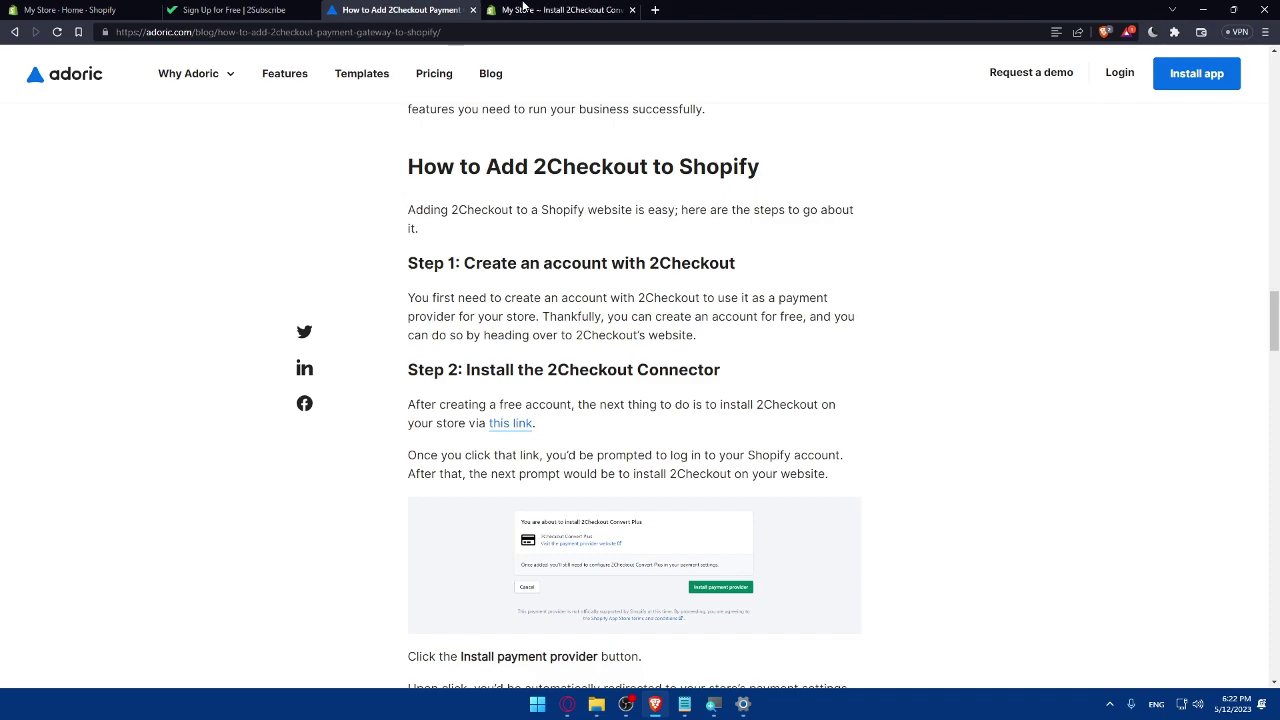
Compare the no-longer-available installation error with the tutorial, then go to the My Store admin home
{"action": "left_click", "coordinate": [522, 8]}
{"action": "left_click", "coordinate": [425, 9]}
{"action": "left_click", "coordinate": [540, 9]}
{"action": "left_click", "coordinate": [403, 9]}
{"action": "left_click", "coordinate": [550, 10]}
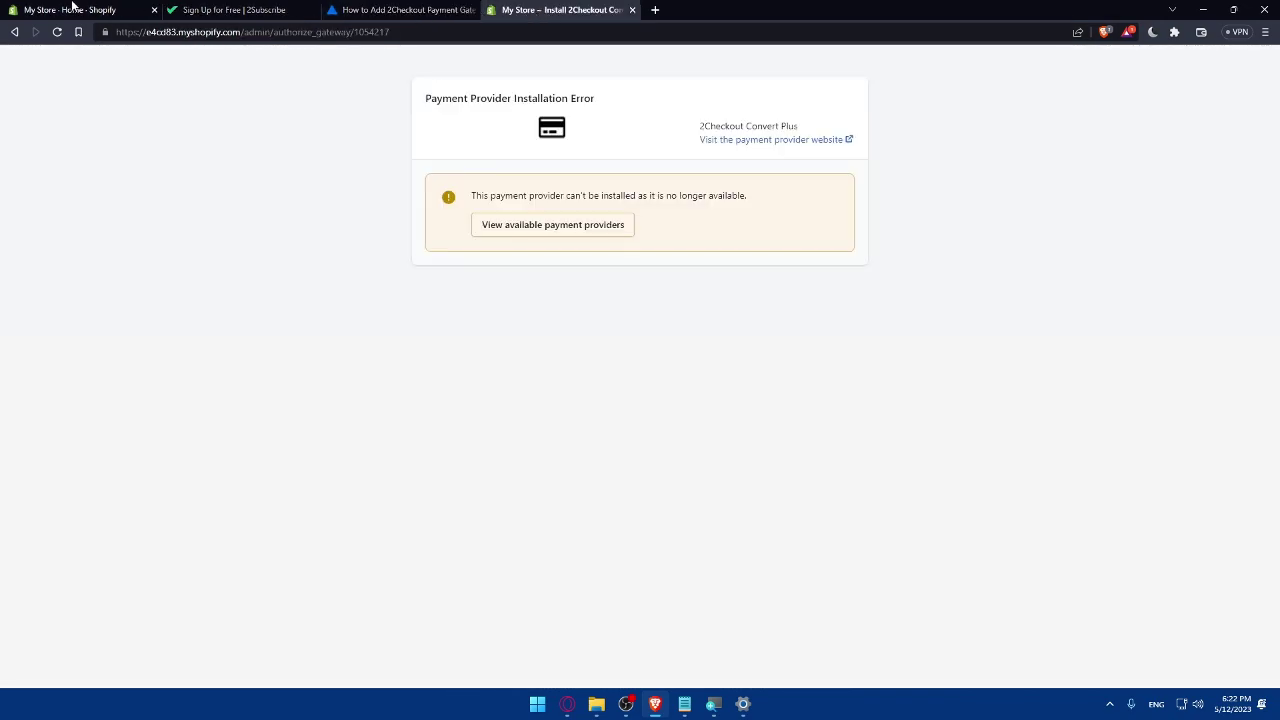
{"action": "left_click", "coordinate": [72, 8]}
Dismiss the app recommendations, search the App Store for '2checkout', and open Instant Checkout - Buy button
{"action": "left_click", "coordinate": [58, 352]}
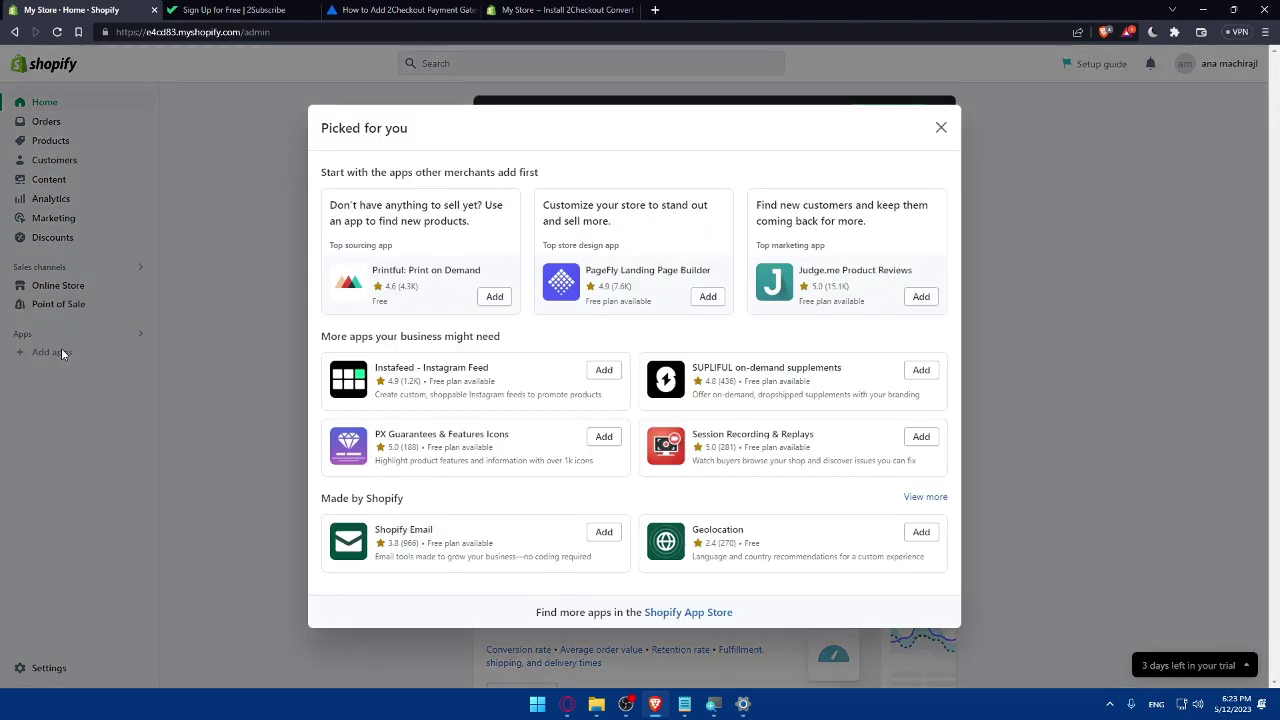
{"action": "left_click", "coordinate": [943, 129]}
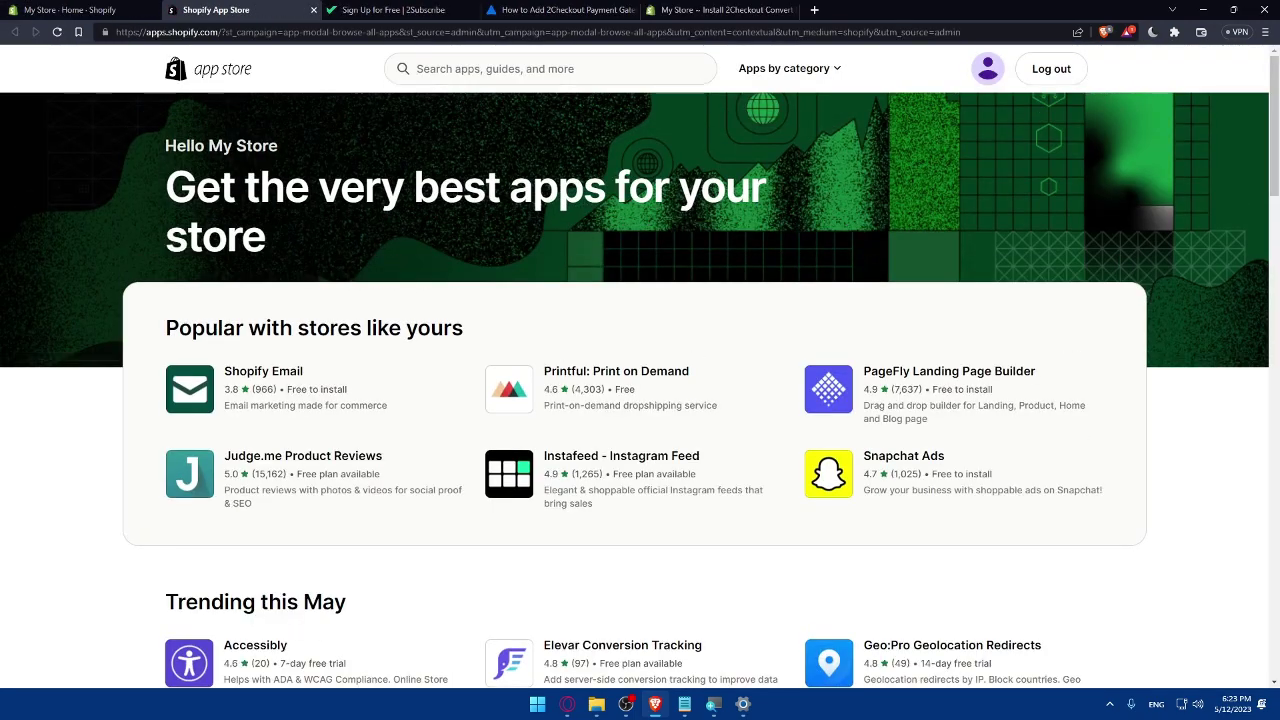
{"action": "left_click", "coordinate": [550, 68]}
{"action": "type", "text": "2che"}
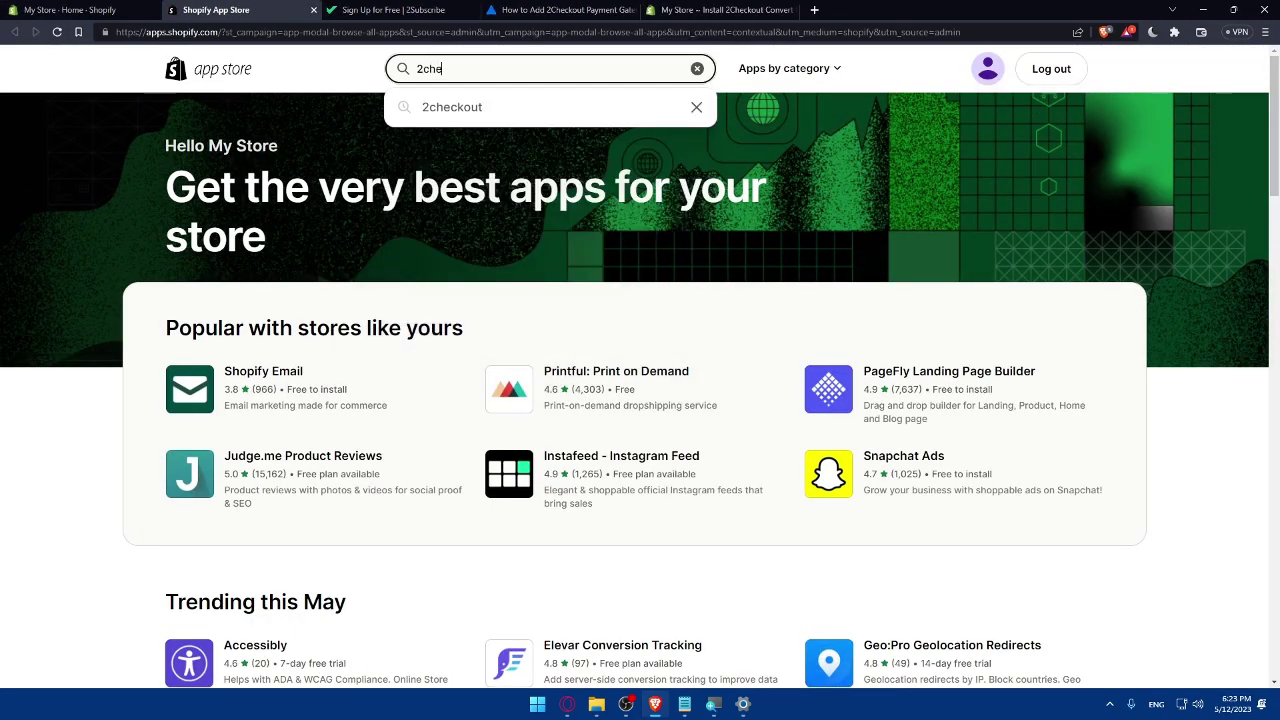
{"action": "left_click", "coordinate": [466, 106]}
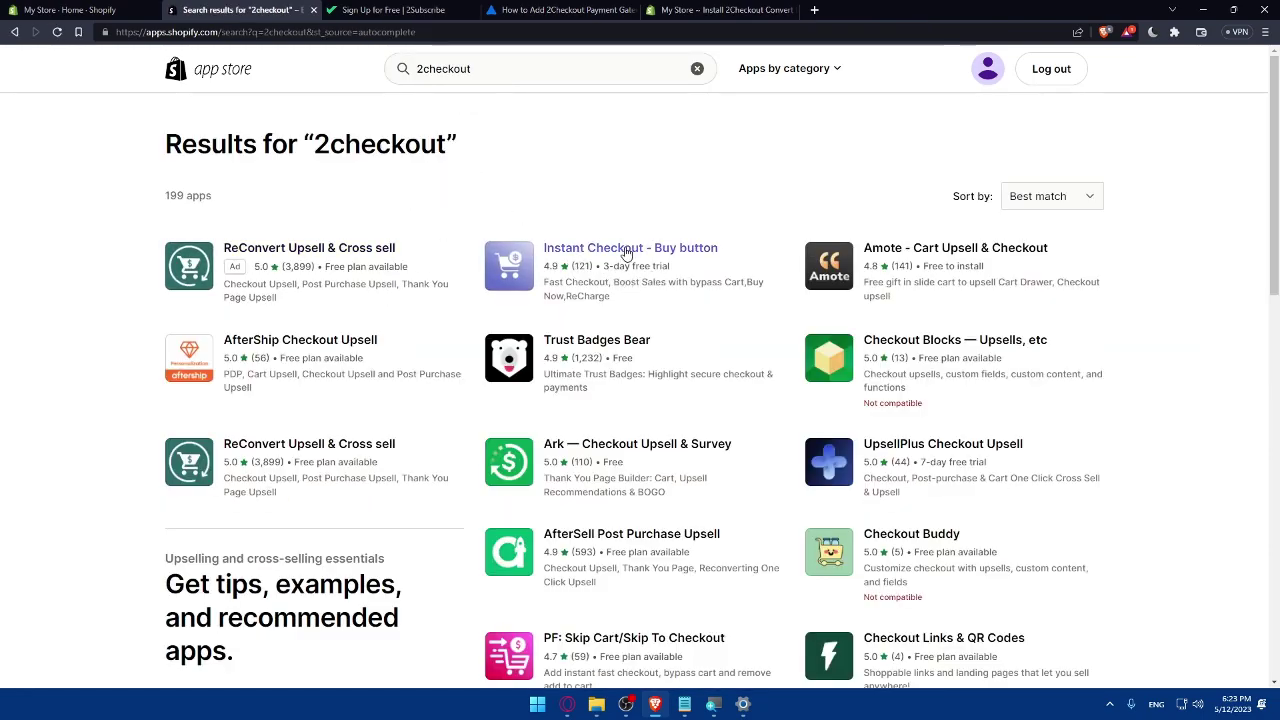
{"action": "left_click", "coordinate": [627, 253]}
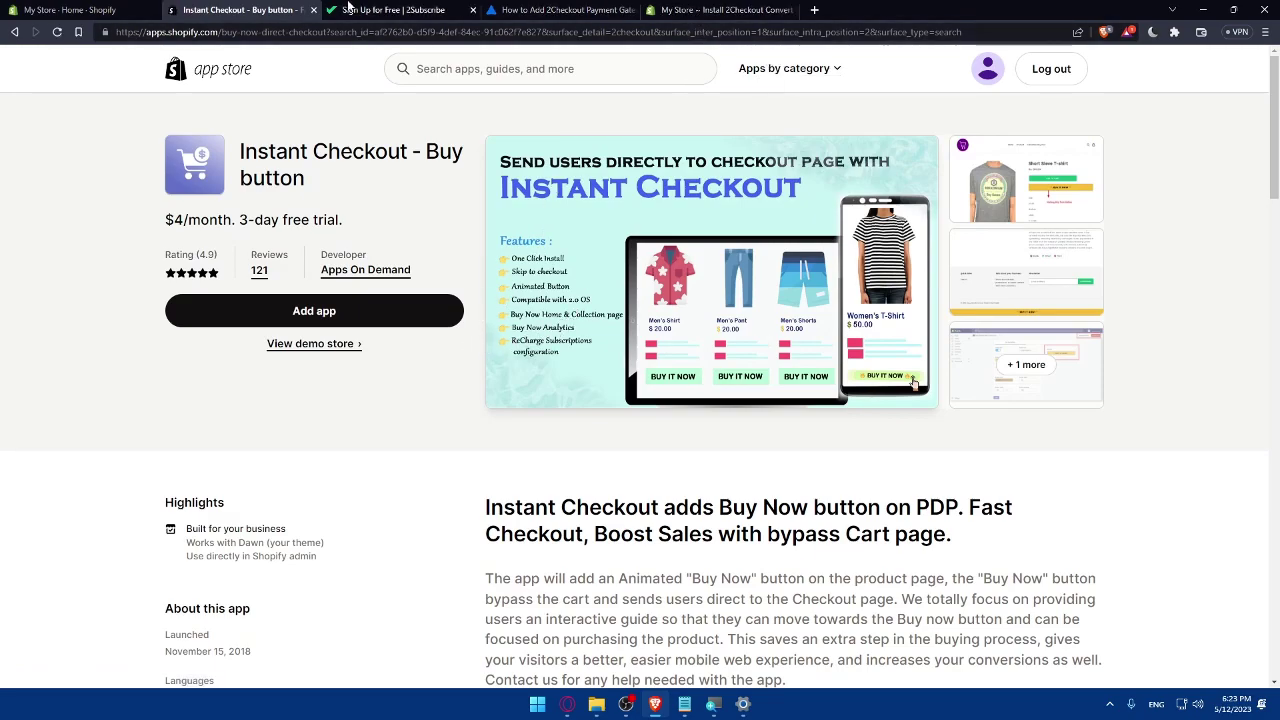
{"action": "left_click", "coordinate": [700, 9]}
Read Step 3 (preferred payment provider) and Step 4 settings, ending at Header Redirect return method
{"action": "left_click", "coordinate": [565, 10]}
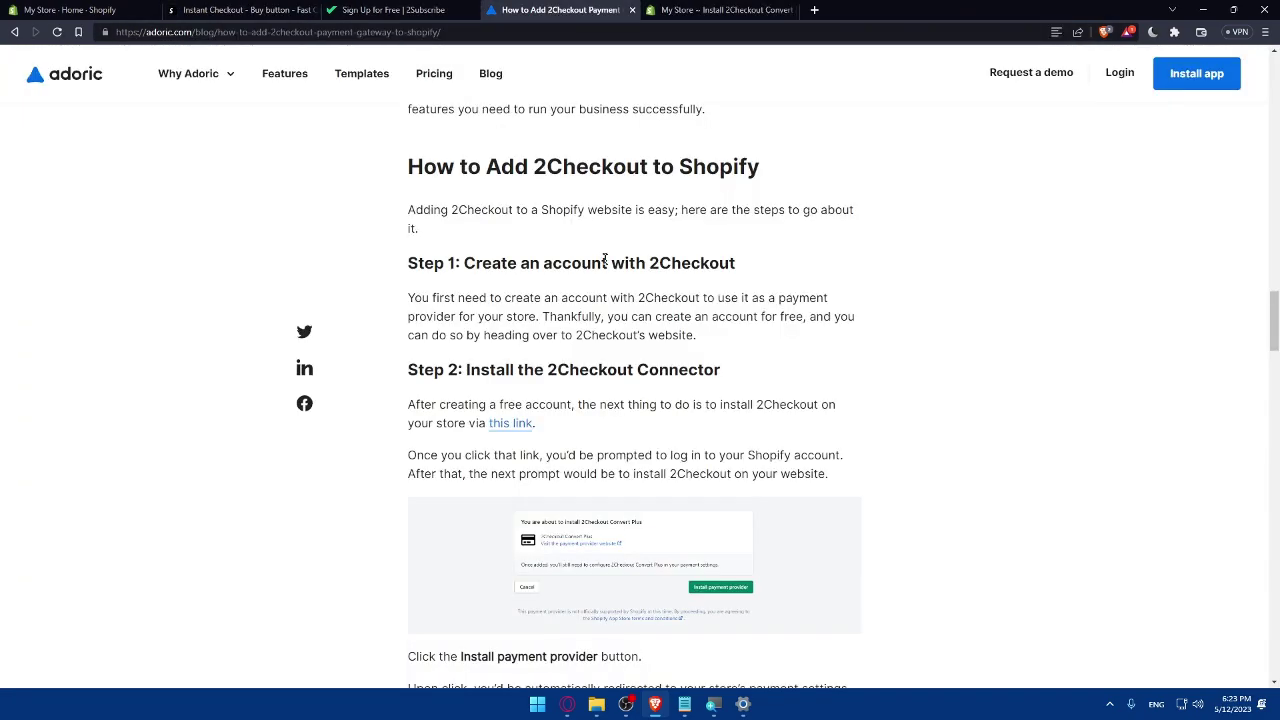
{"action": "scroll", "coordinate": [605, 262], "scroll_direction": "down", "scroll_amount": 1}
{"action": "scroll", "coordinate": [545, 375], "scroll_direction": "down", "scroll_amount": 2}
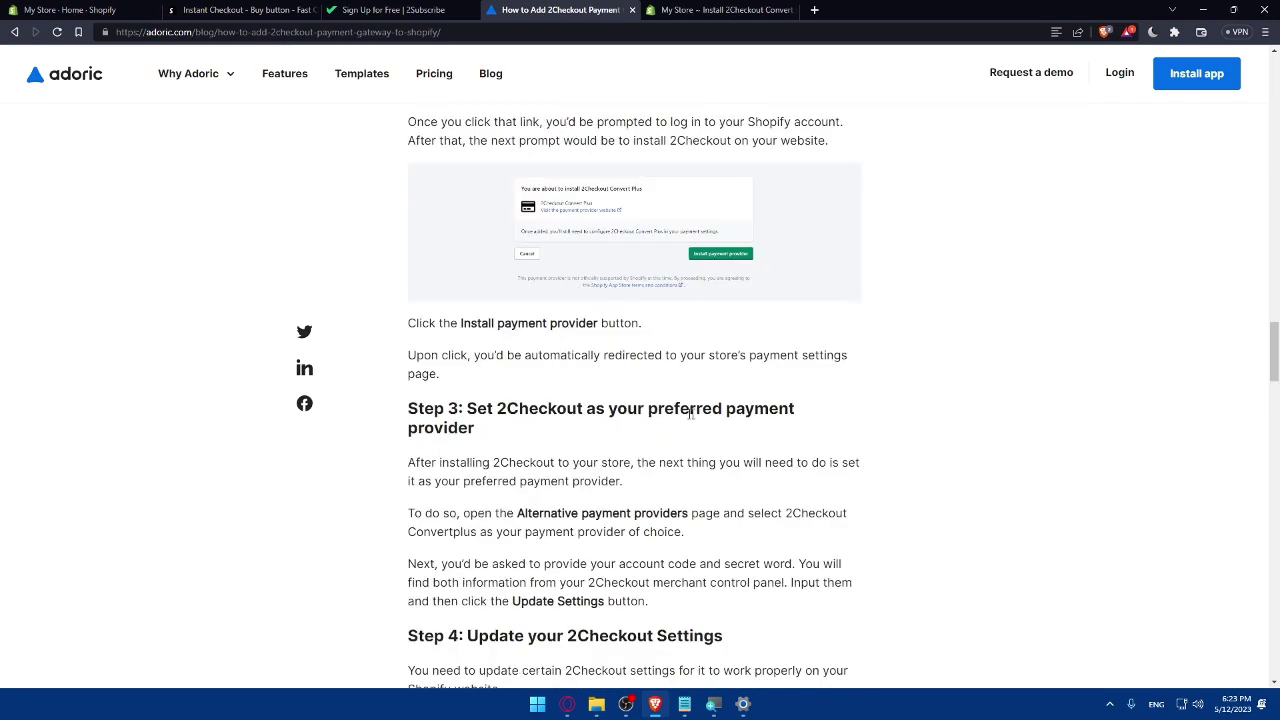
{"action": "scroll", "coordinate": [585, 440], "scroll_direction": "down", "scroll_amount": 1}
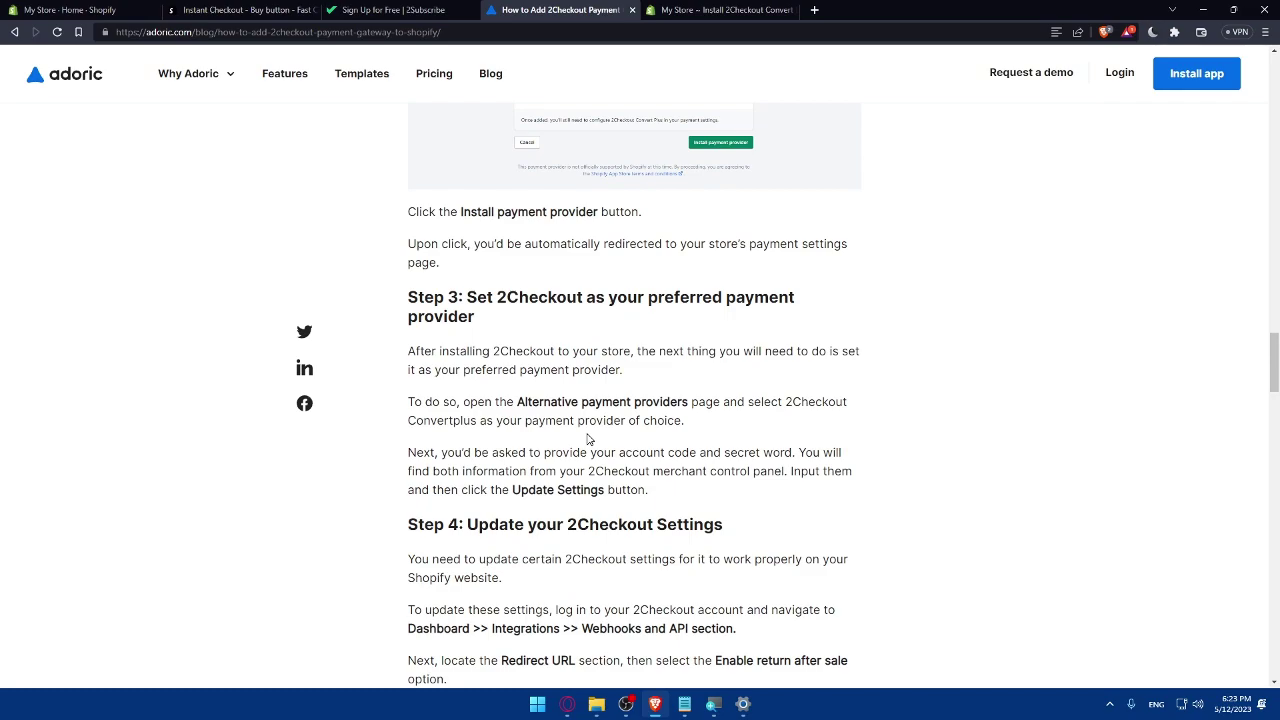
{"action": "scroll", "coordinate": [608, 502], "scroll_direction": "down", "scroll_amount": 1}
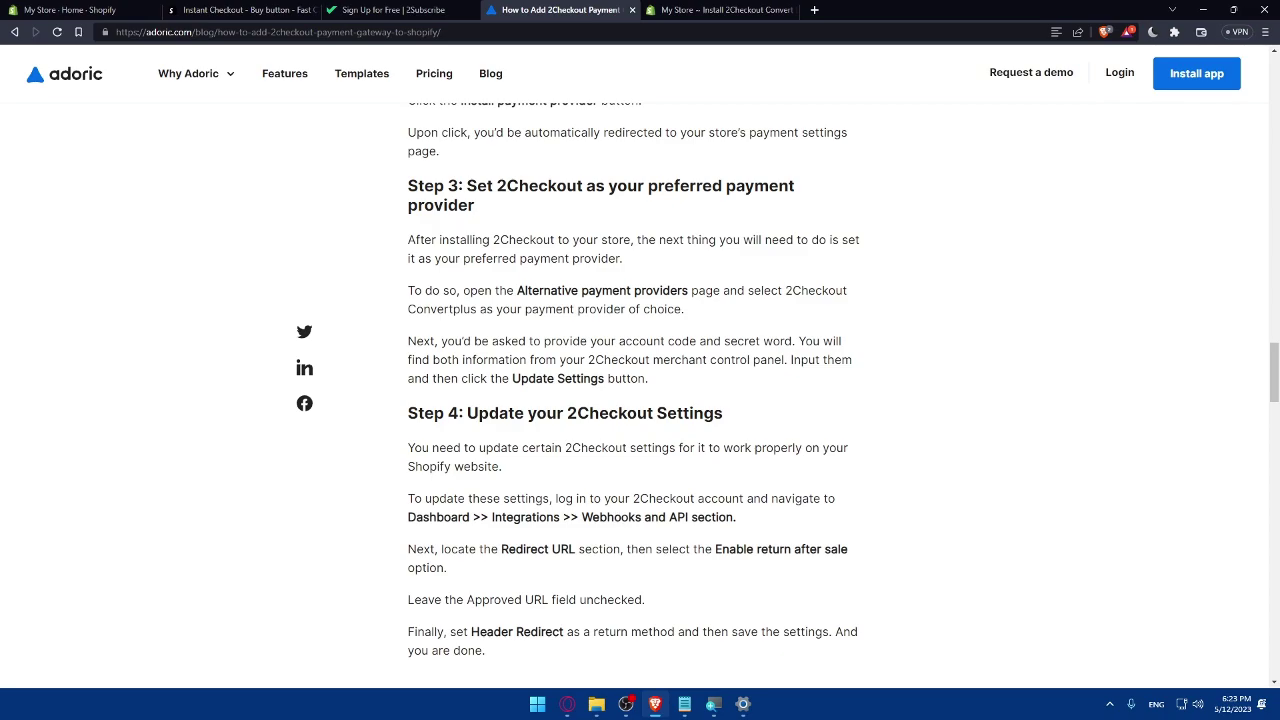
{"action": "scroll", "coordinate": [634, 400], "scroll_direction": "down", "scroll_amount": 1}
{"action": "scroll", "coordinate": [634, 400], "scroll_direction": "up", "scroll_amount": 1}
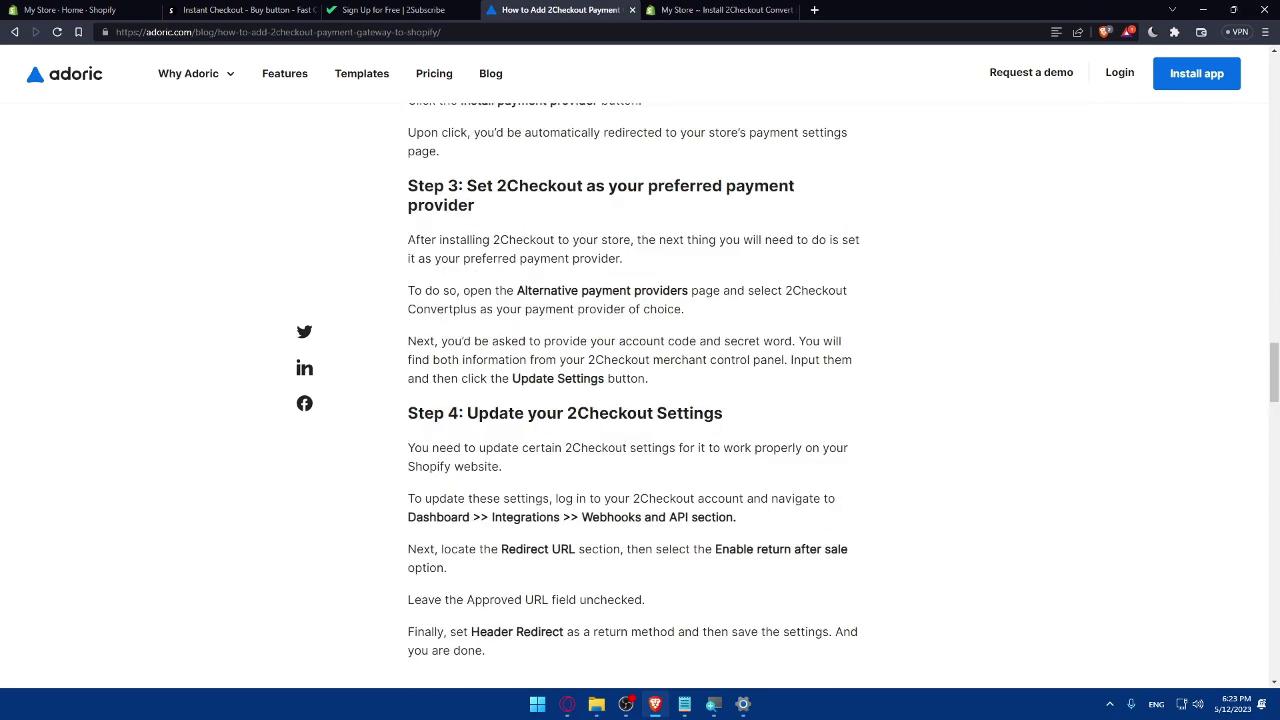